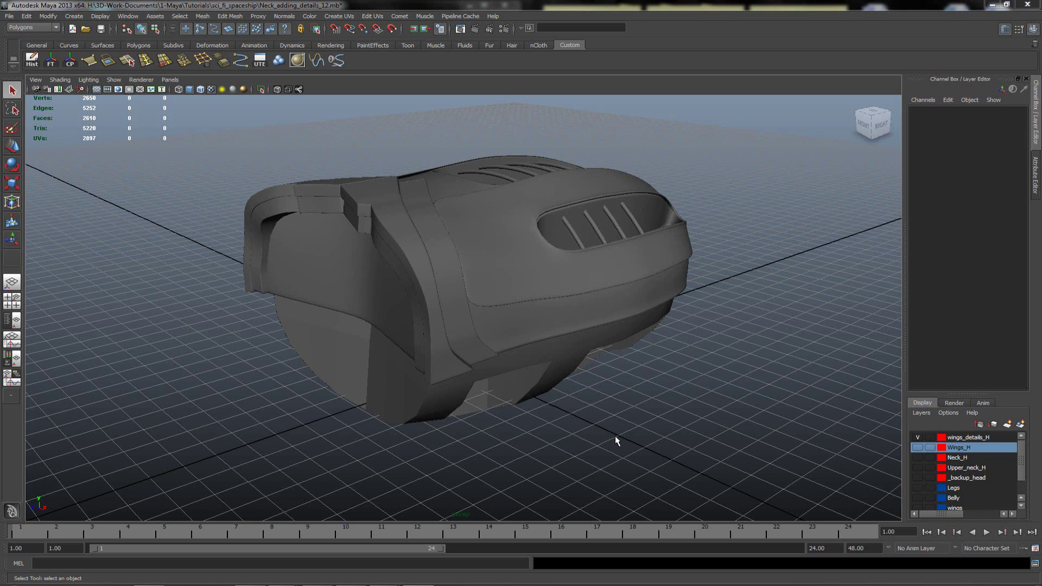
Step: Select the lower belly mesh beneath the ship's body and display it in smooth preview
alt+drag(663, 435, 604, 399)
alt+right_drag(604, 399, 545, 398)
alt+drag(546, 398, 486, 409)
alt+right_drag(486, 409, 434, 465)
alt+drag(435, 465, 388, 465)
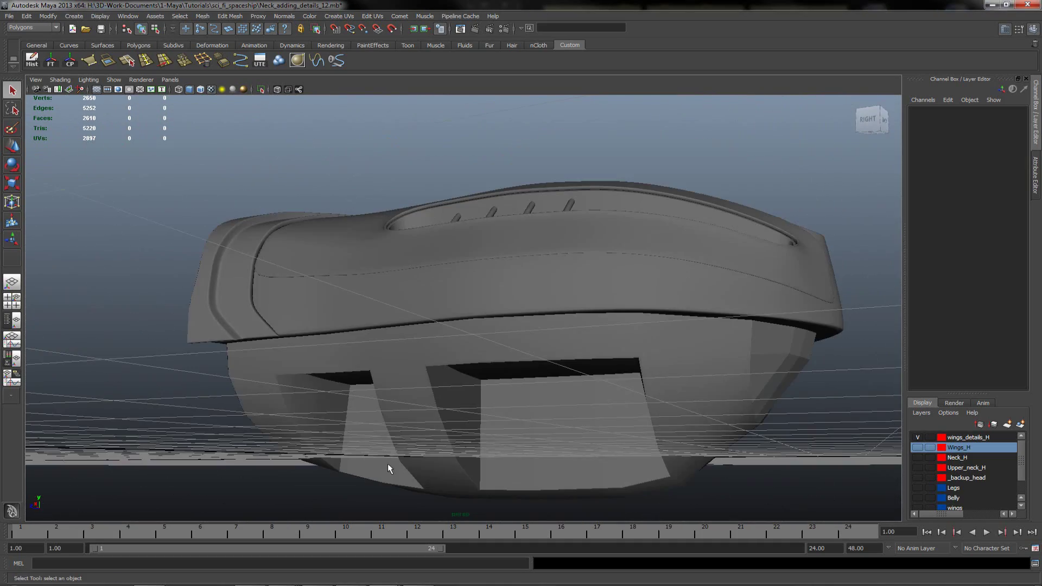
click(417, 408)
alt+drag(416, 408, 681, 298)
alt+drag(467, 414, 451, 392)
alt+drag(590, 375, 532, 375)
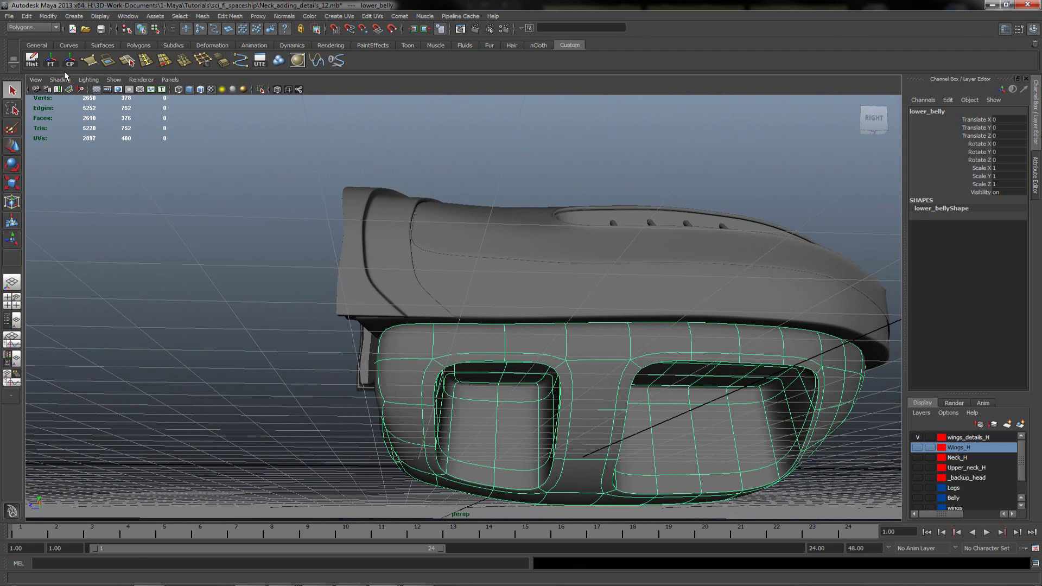
click(146, 62)
alt+right_drag(303, 384, 393, 389)
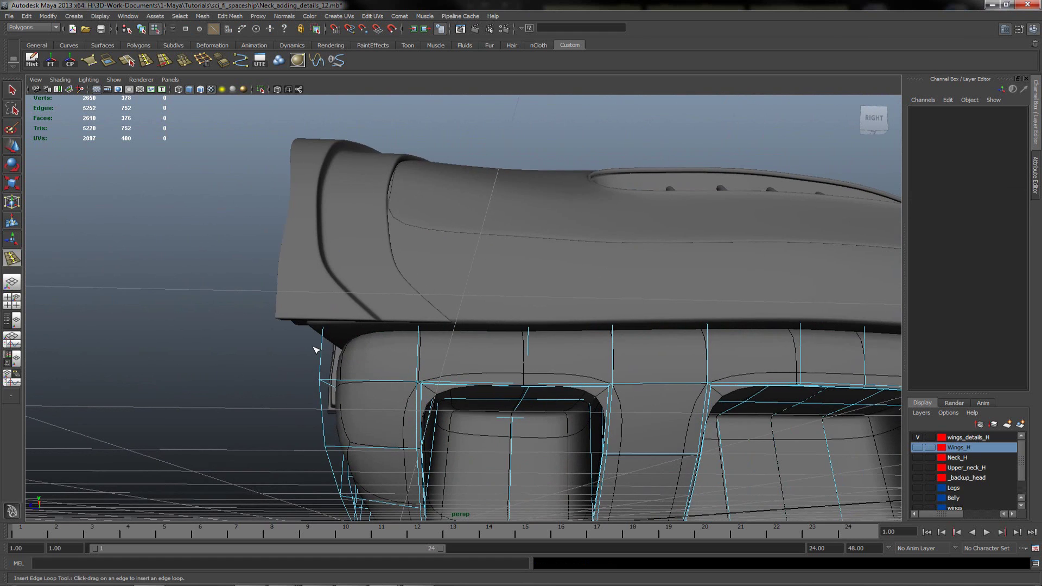
click(325, 343)
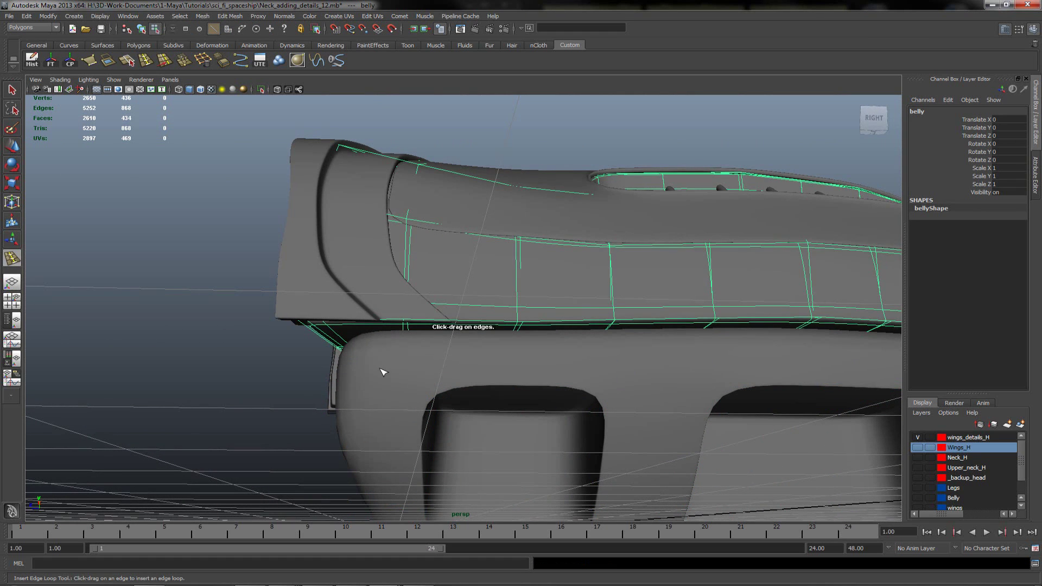
key(q)
Step: Insert an edge loop close to the lower belly's upper rim and another close to its blunt end
click(361, 366)
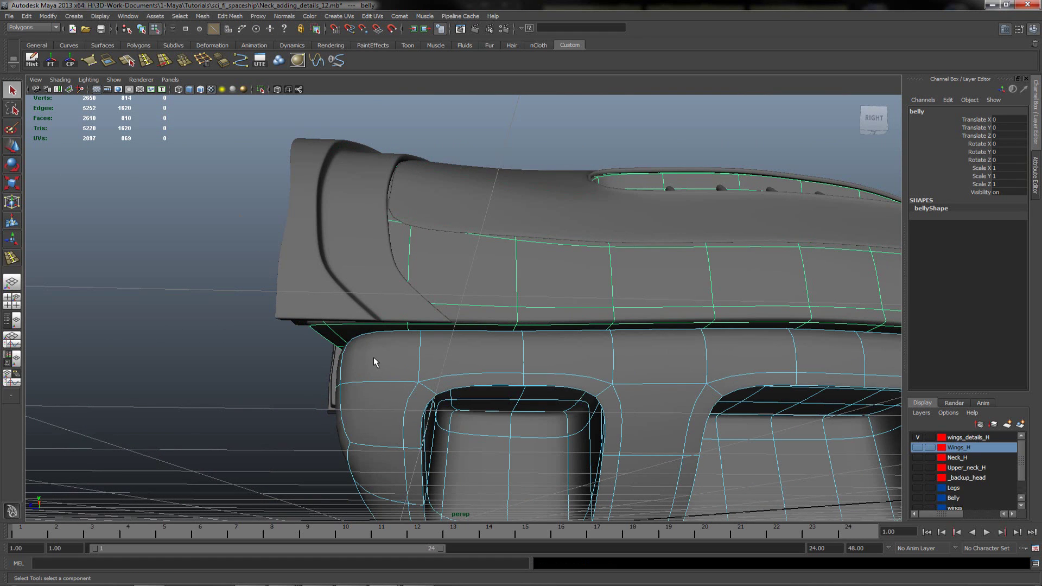
click(145, 59)
drag(320, 354, 328, 328)
alt+middle_drag(356, 374, 378, 357)
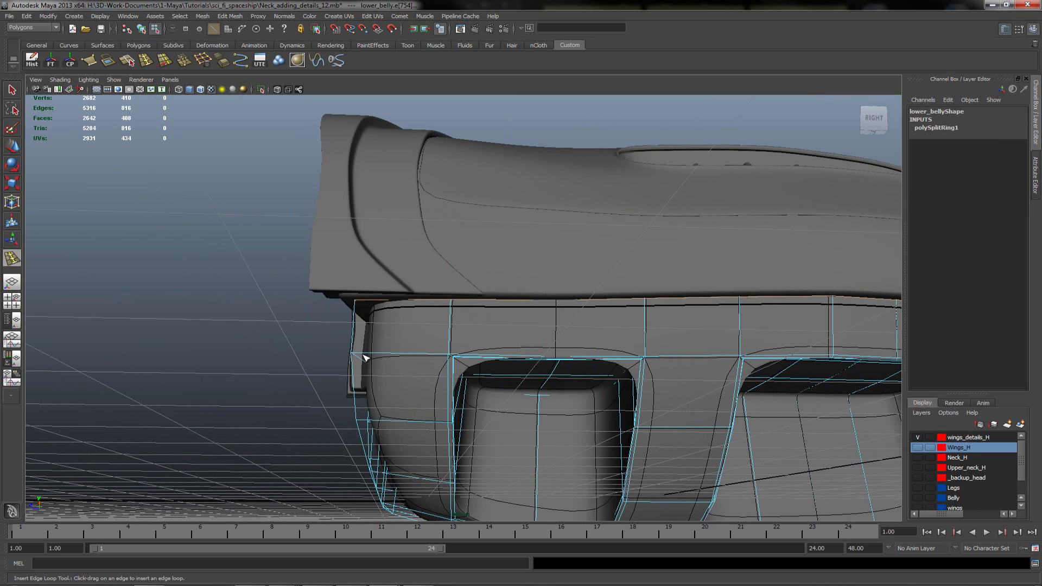
drag(360, 357, 460, 368)
key(q)
right_drag(487, 407, 529, 394)
Step: Select the edge loop around the rim of the larger leg opening and extract its edges as curves
alt+drag(623, 423, 452, 377)
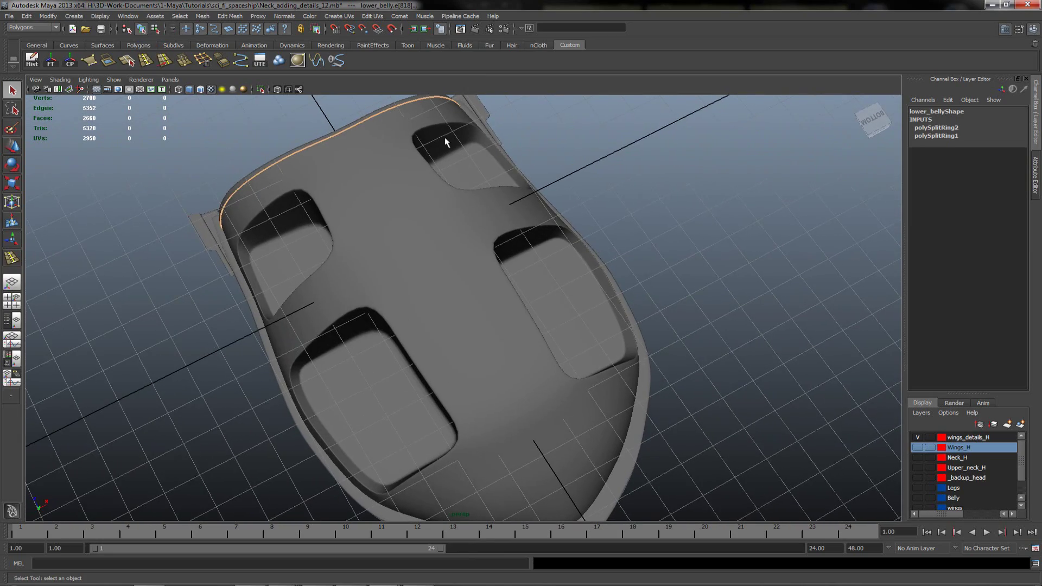
alt+drag(328, 285, 456, 221)
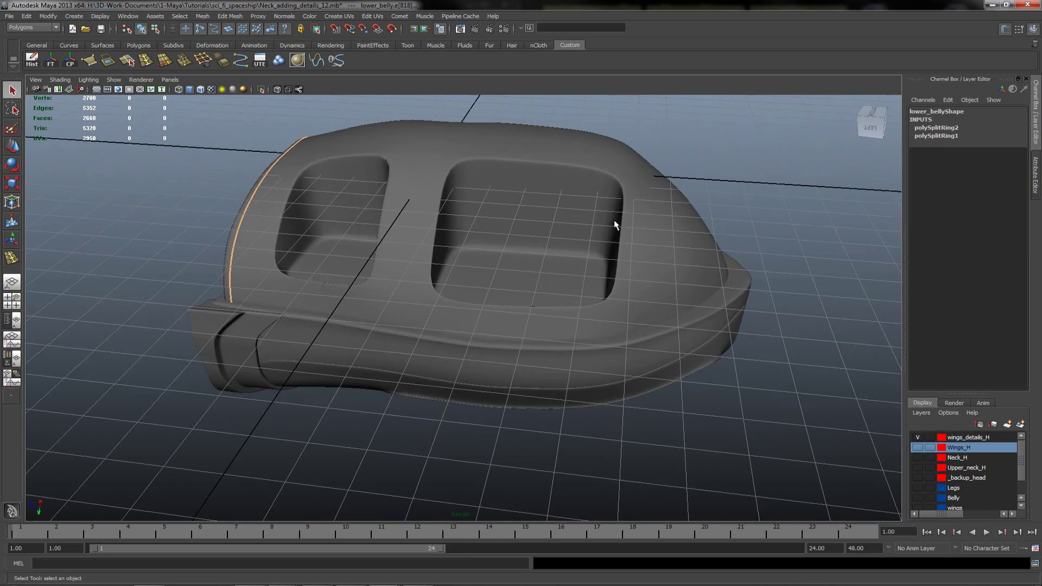
alt+drag(584, 247, 401, 351)
right_drag(439, 260, 440, 236)
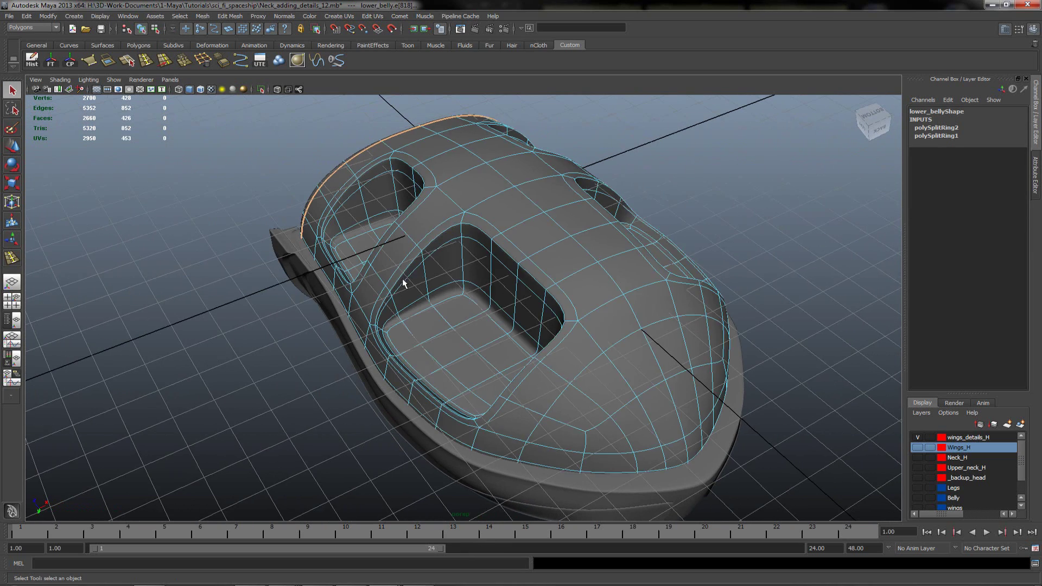
alt+right_drag(402, 281, 486, 298)
click(435, 201)
double_click(435, 202)
alt+drag(372, 301, 426, 303)
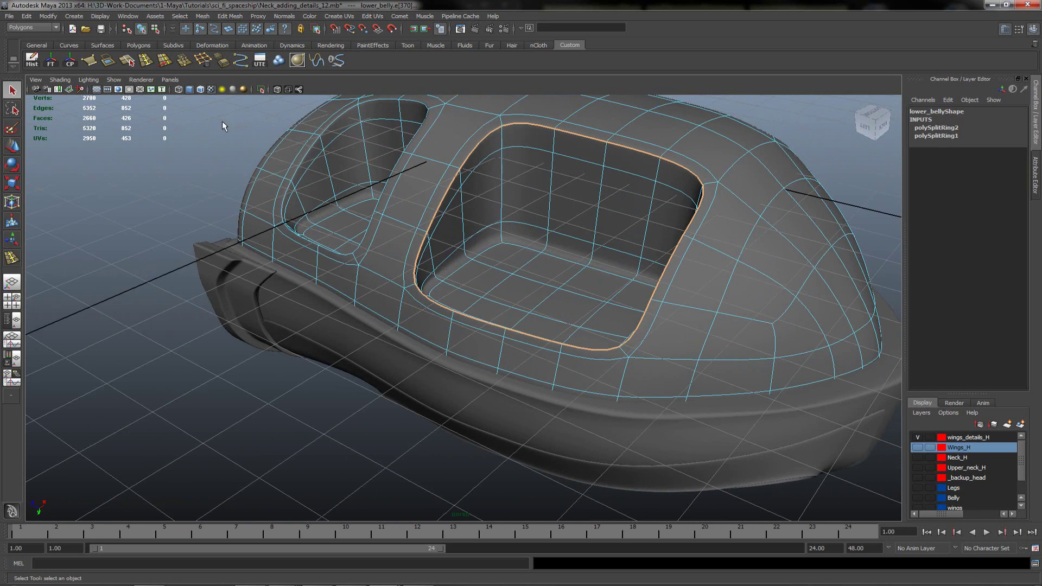
click(315, 59)
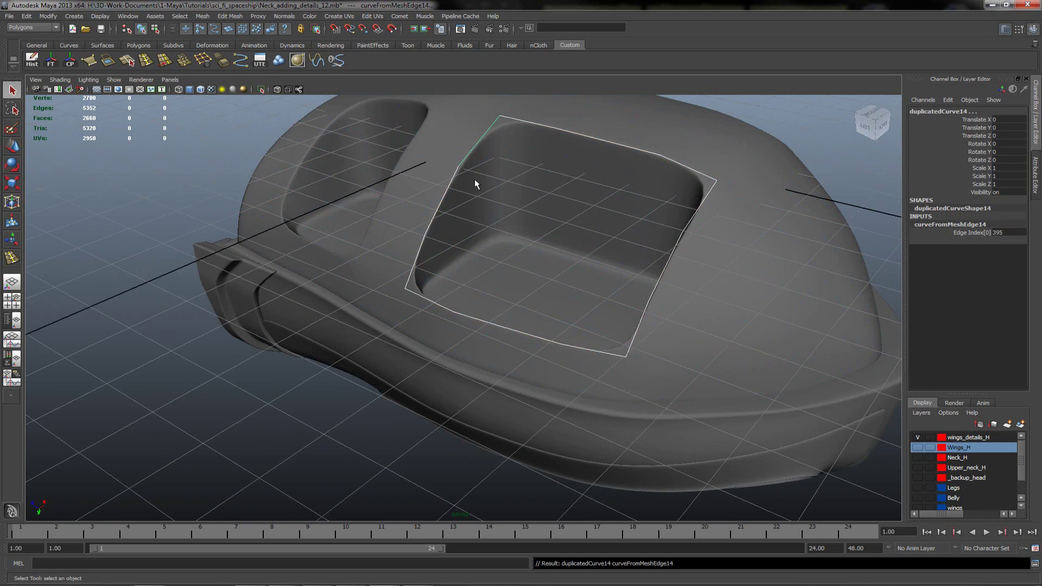
Step: Move all the extracted curves along the Y axis until they are well clear of the belly, at about -178
key(w)
alt+drag(531, 170, 619, 168)
alt+right_drag(619, 169, 488, 154)
alt+middle_drag(488, 154, 465, 206)
alt+drag(457, 226, 483, 222)
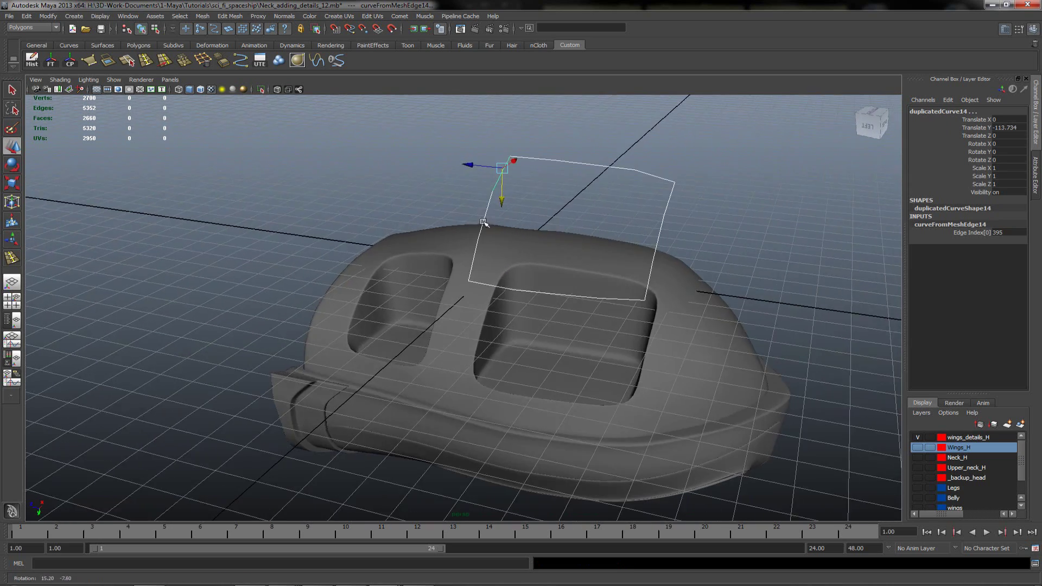
alt+drag(754, 153, 746, 151)
alt+drag(558, 167, 516, 235)
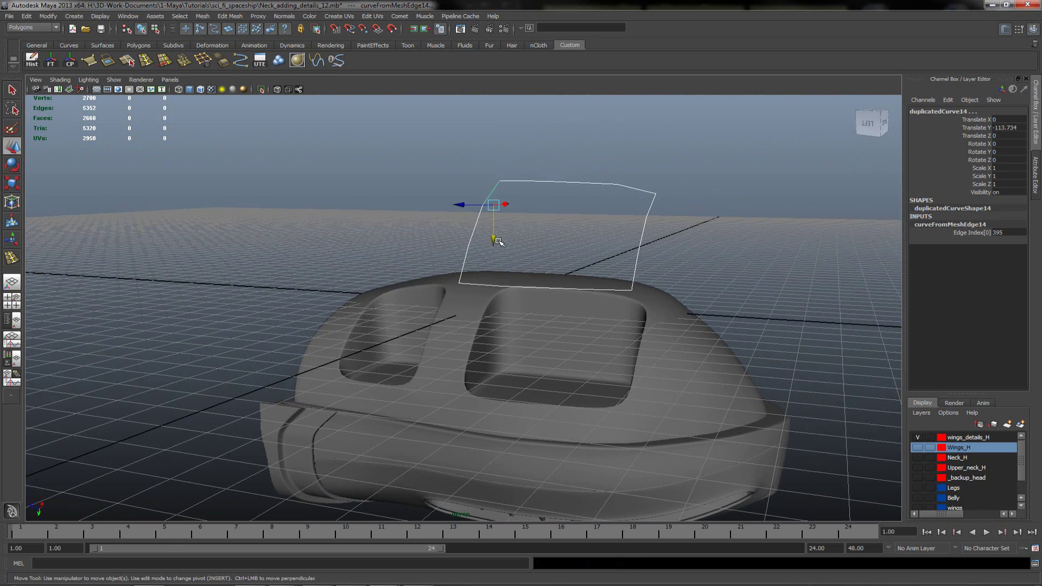
click(496, 218)
drag(469, 172, 658, 299)
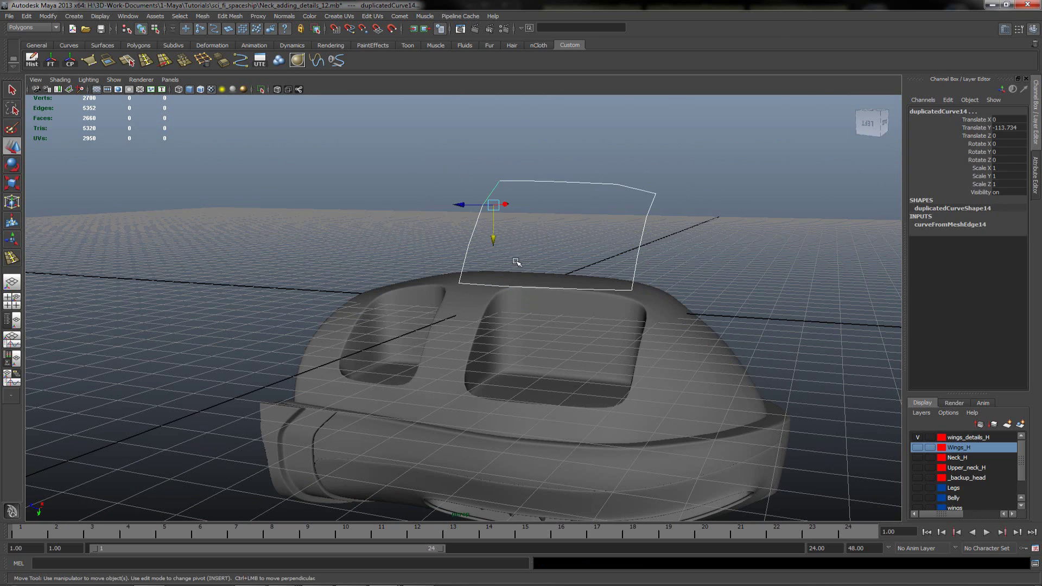
drag(491, 237, 492, 166)
alt+middle_drag(491, 166, 577, 272)
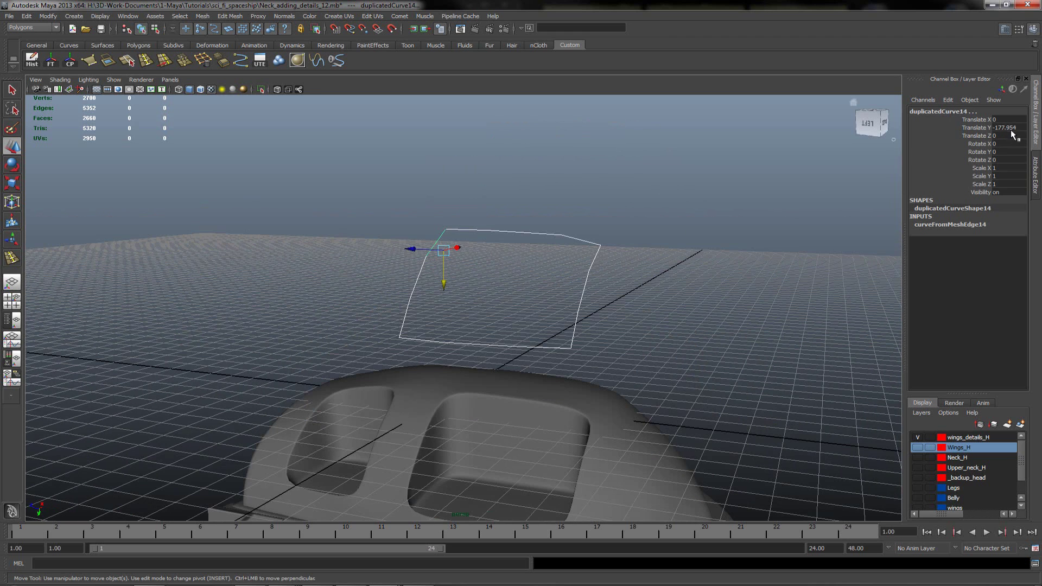
Step: Set Translate Y of all the extracted curves to -150
double_click(1018, 128)
key(Return)
mouse_move(635, 305)
alt+mouse_down()
mouse_move(654, 304)
mouse_move(631, 301)
alt+mouse_up()
alt+right_drag(632, 303, 689, 290)
alt+drag(689, 290, 616, 302)
key(q)
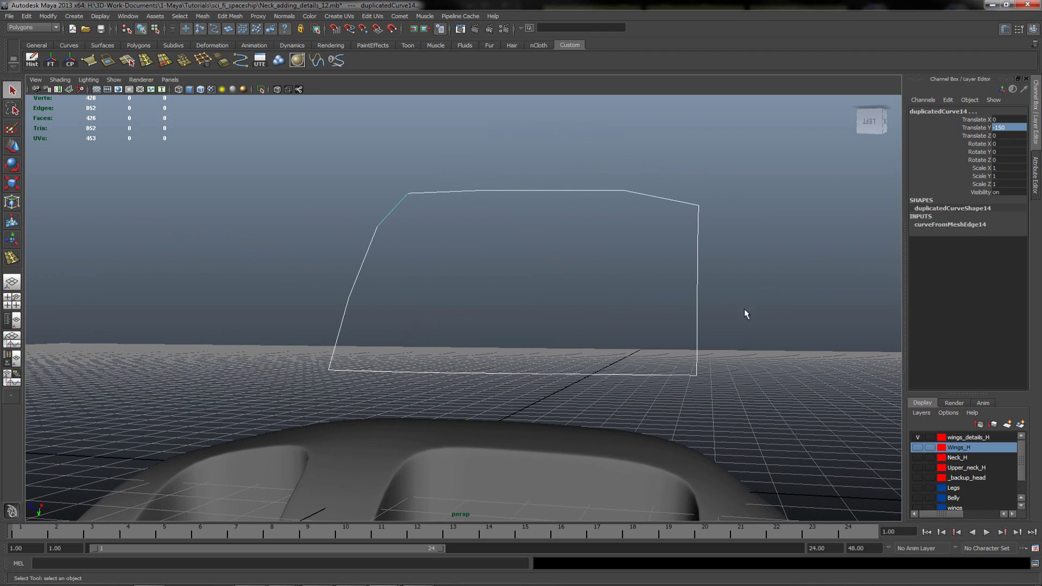
Step: Attach the curve segments of the outline's slanted side into one curve, and likewise those of its upper side
click(779, 306)
drag(419, 315, 452, 344)
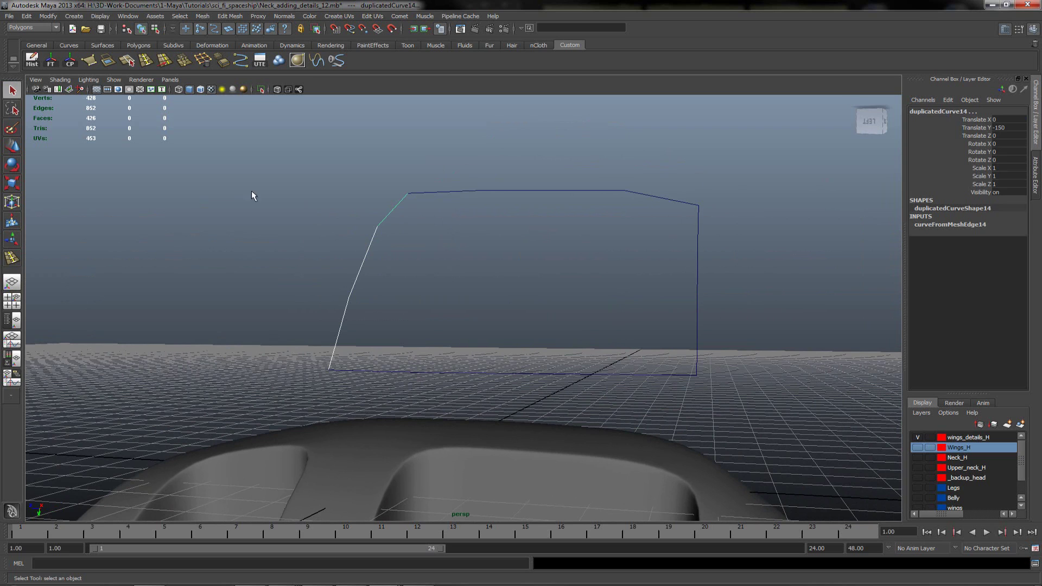
click(342, 60)
drag(427, 173, 676, 227)
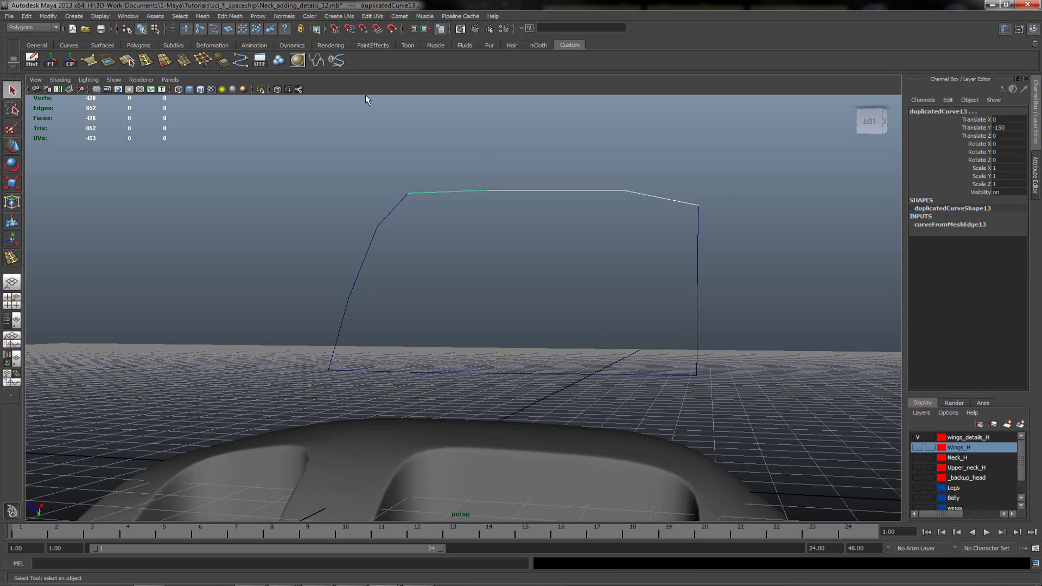
click(340, 61)
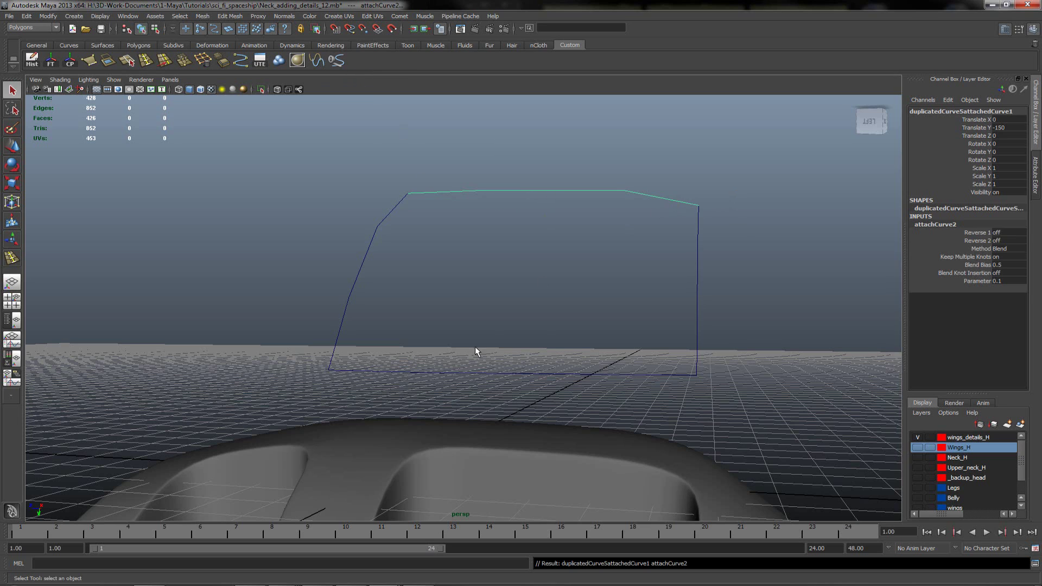
Step: Attach the curve segments of the outline's lower side into one curve, and likewise those of the remaining side
drag(342, 356, 681, 391)
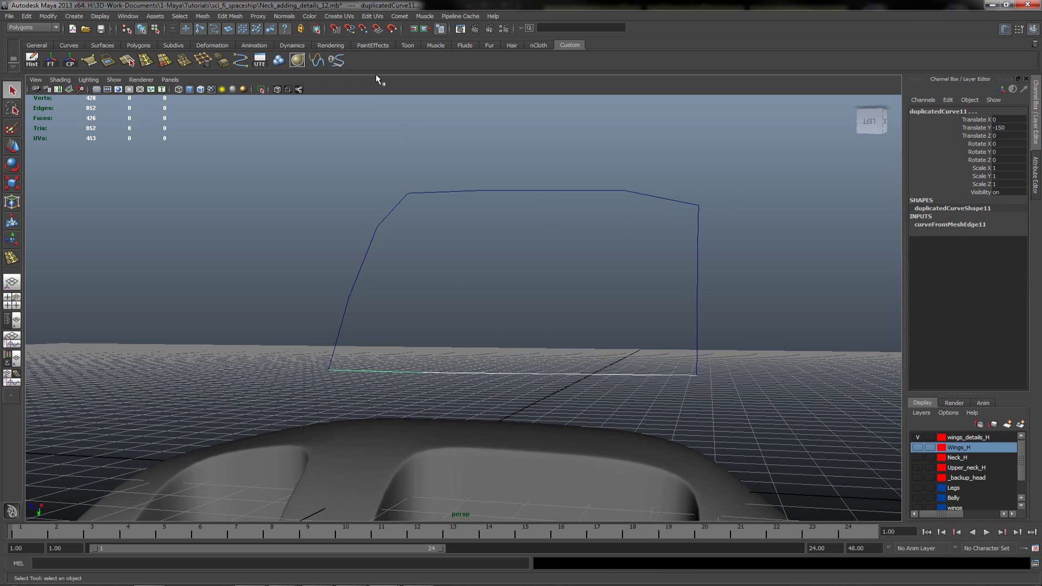
click(336, 61)
drag(678, 215, 749, 363)
click(337, 61)
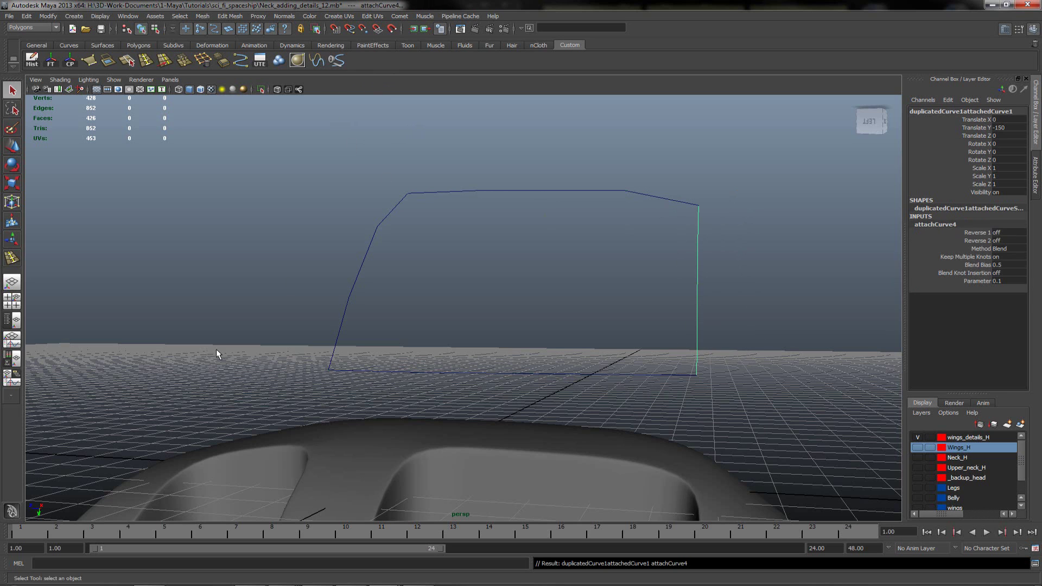
Step: Show the Outliner beside the view and delete the source curves duplicatedCurve1 to duplicatedCurve14
click(22, 326)
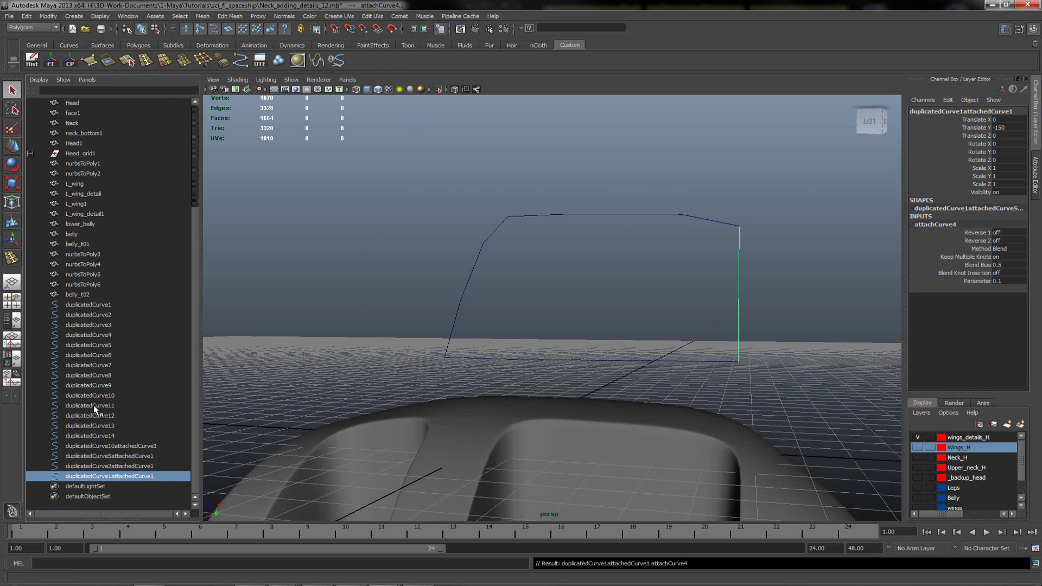
click(100, 305)
shift+click(104, 433)
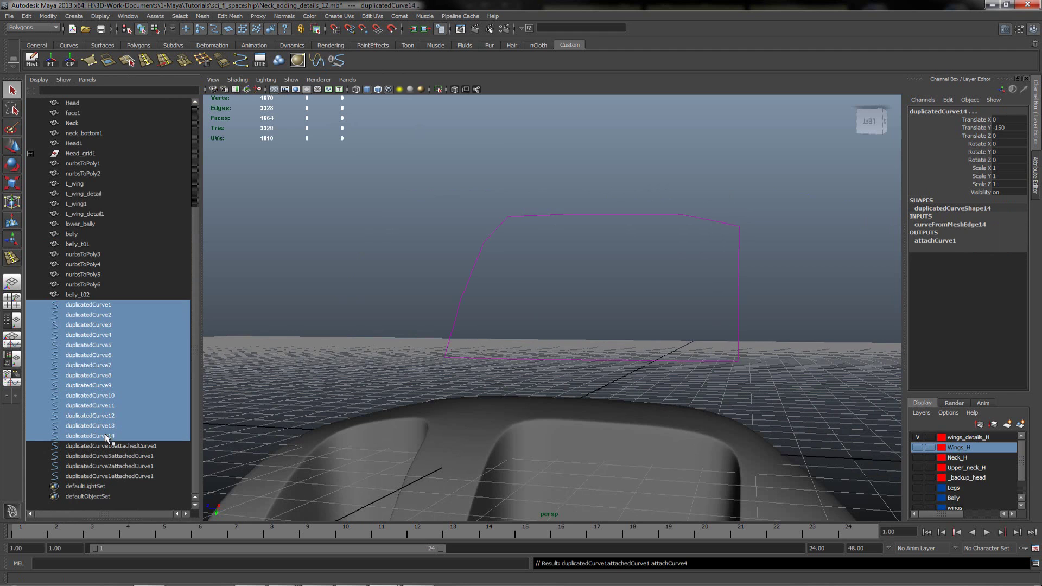
key(Delete)
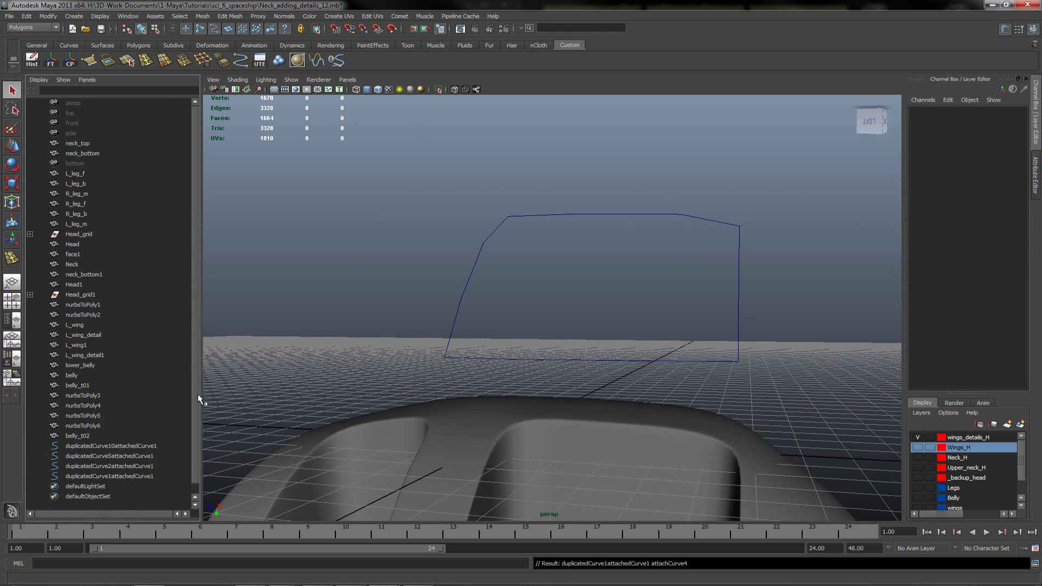
Step: Select the four attached side curves one after another around the outline and switch to the Surfaces module
drag(414, 265, 488, 303)
alt+drag(572, 338, 578, 217)
shift+click(584, 238)
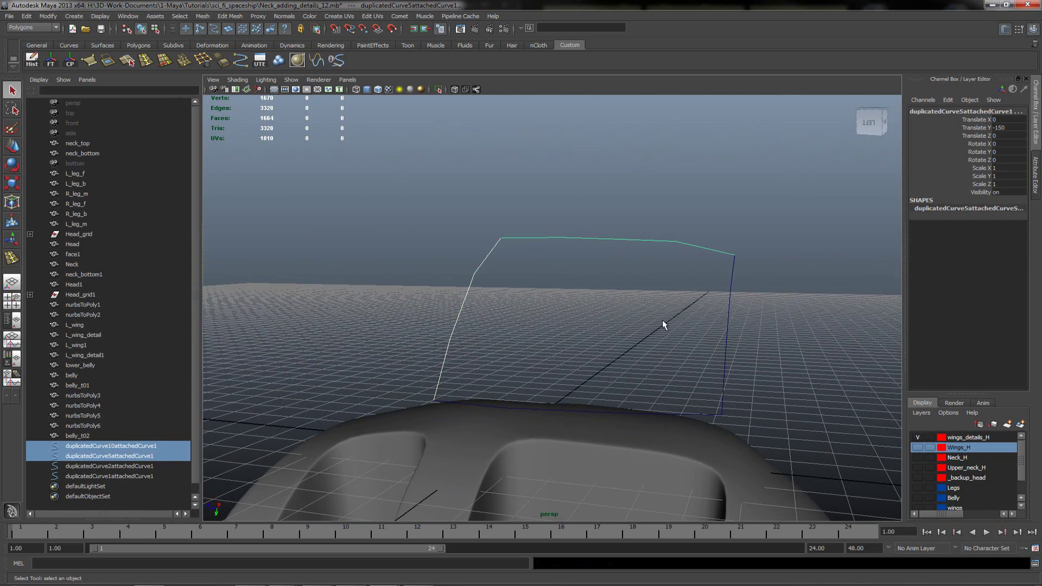
shift+click(728, 321)
alt+drag(558, 387, 565, 355)
shift+click(608, 335)
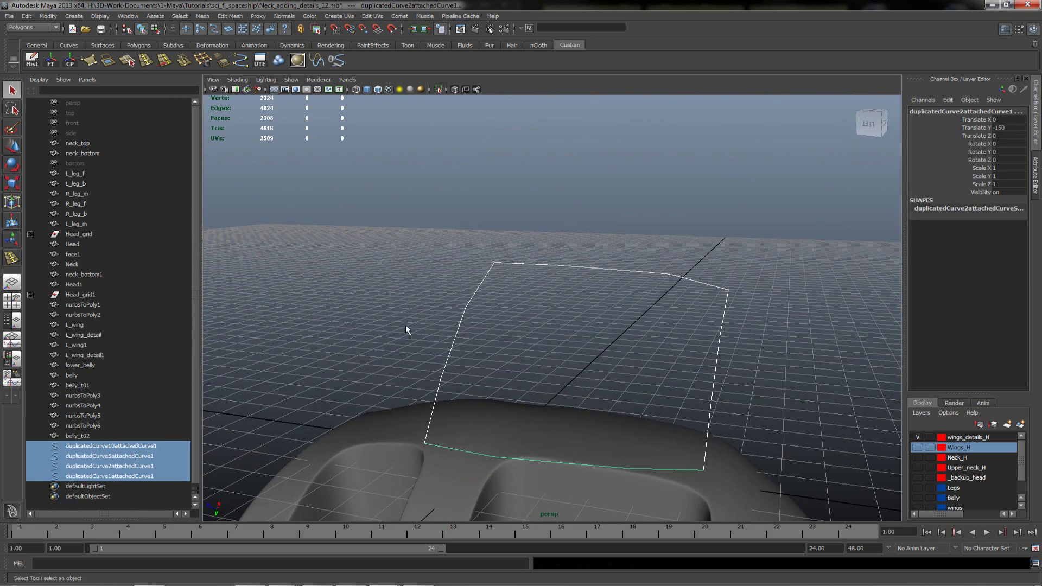
click(202, 16)
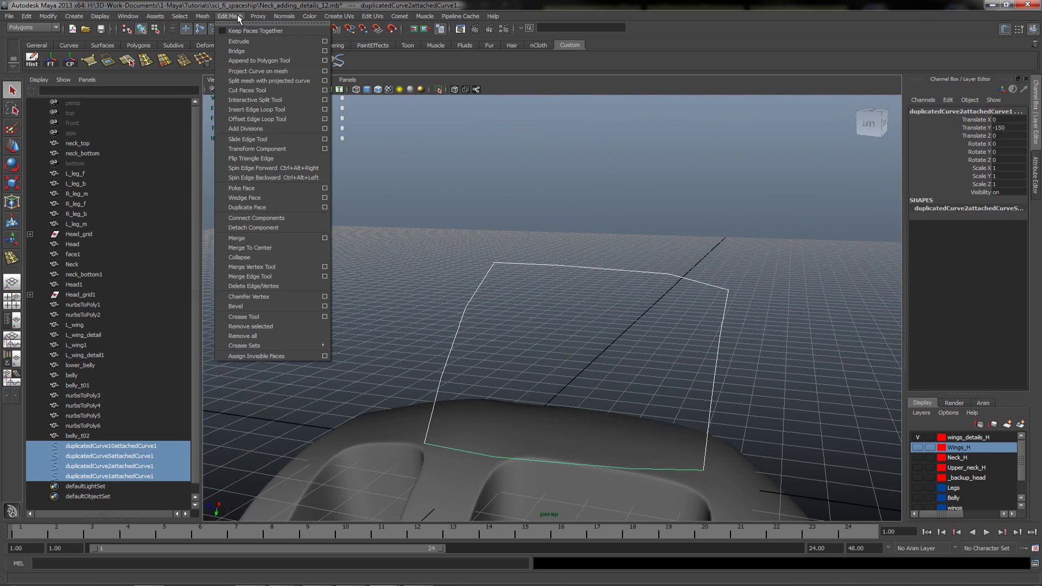
click(29, 28)
click(29, 50)
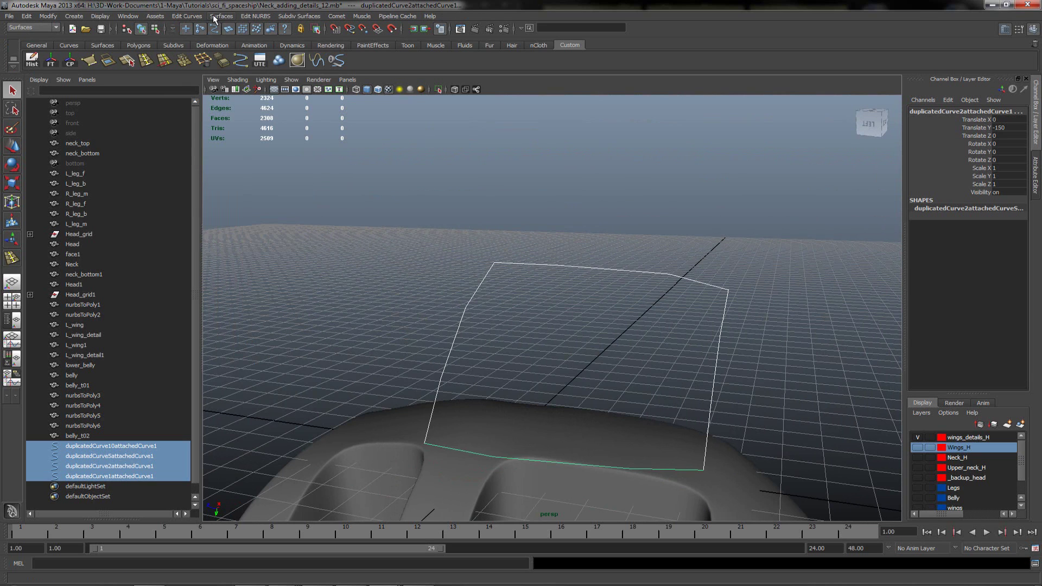
Step: Create a Boundary surface from the four selected curves and review the Boundary options against it
click(215, 16)
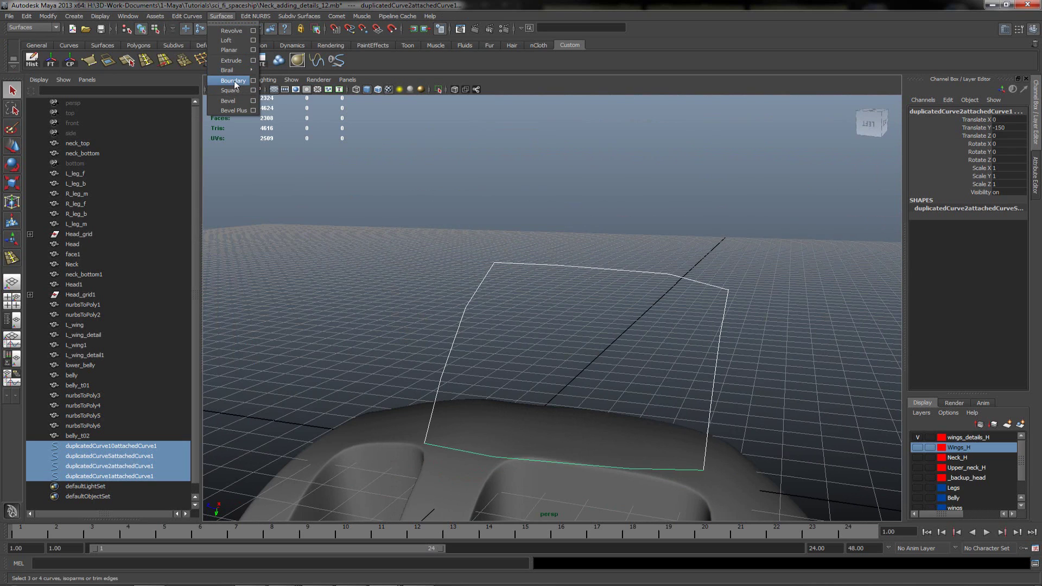
click(233, 81)
alt+drag(398, 210, 249, 4)
click(222, 16)
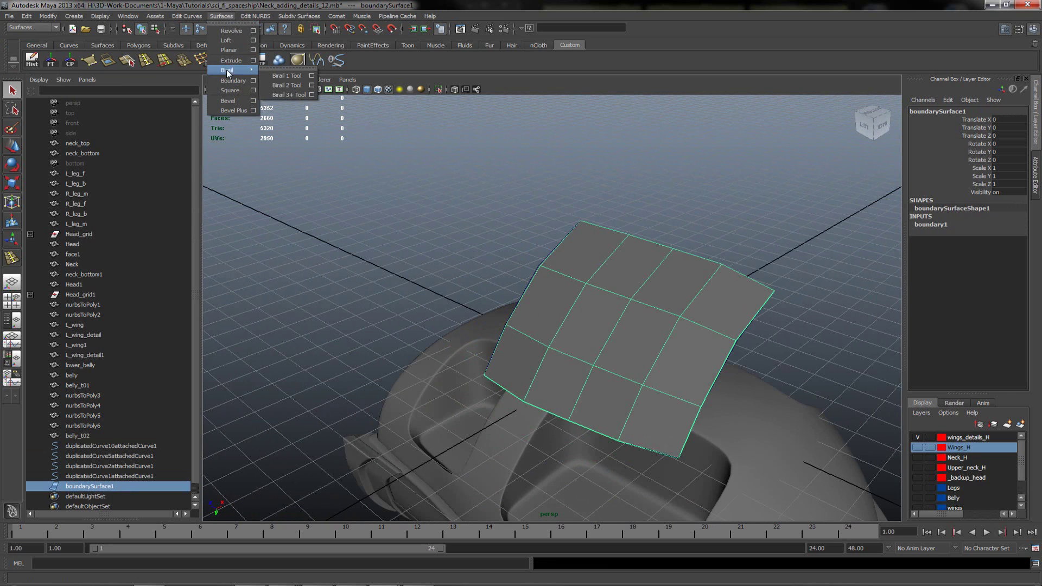
click(255, 81)
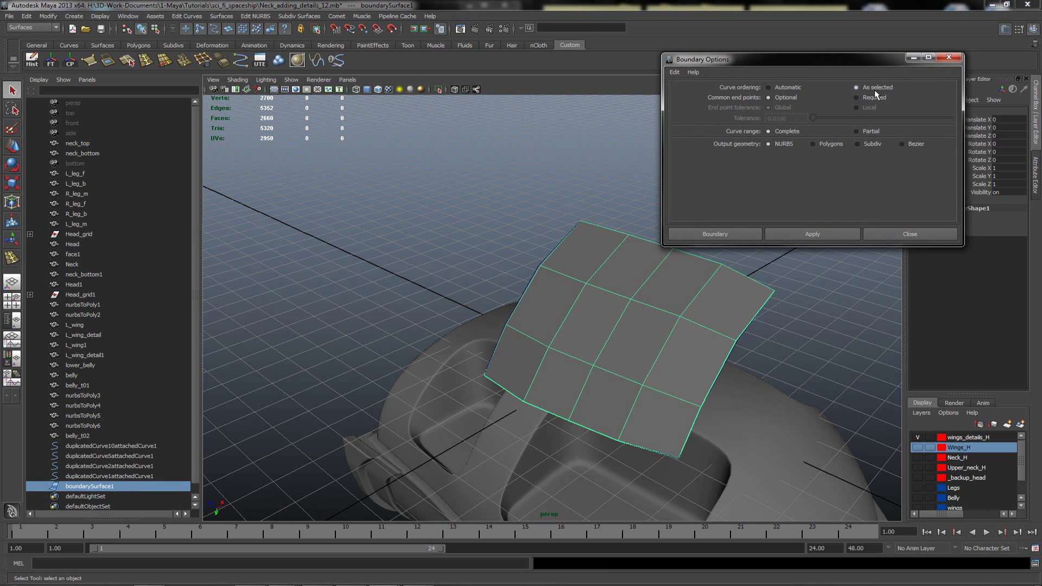
alt+drag(557, 141, 596, 146)
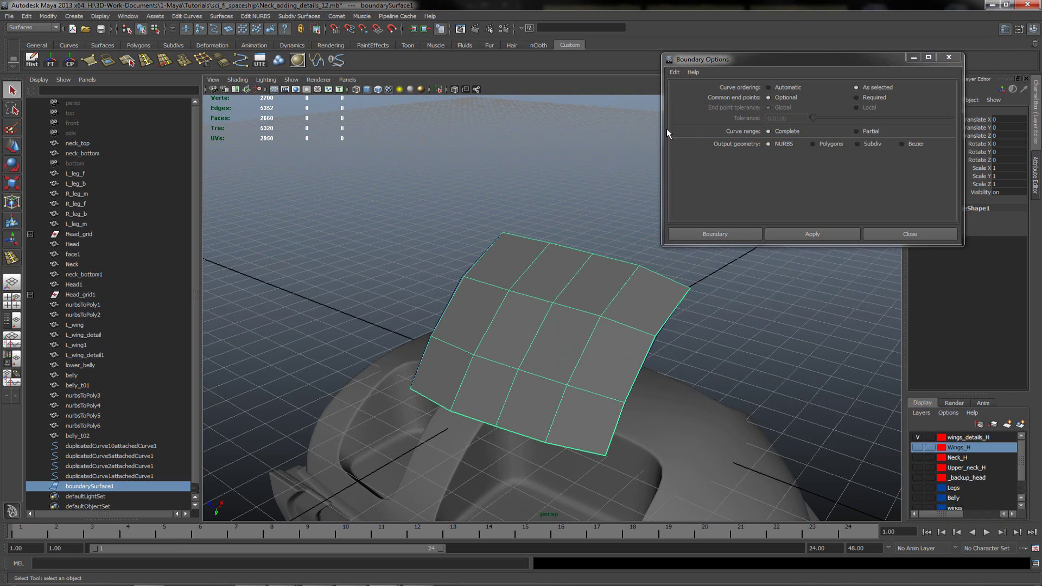
alt+drag(534, 252, 476, 251)
click(882, 236)
alt+drag(363, 228, 530, 238)
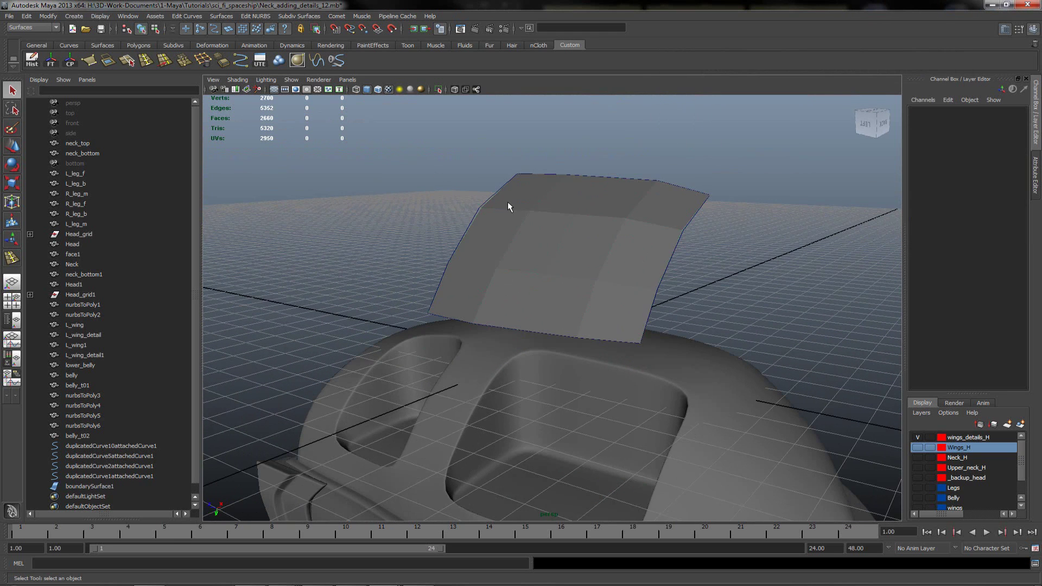
Step: Undo the NURBS boundary surface and recreate it from the four curves as Polygons, with U and V types Per span # of iso params
key(ctrl+z)
click(221, 16)
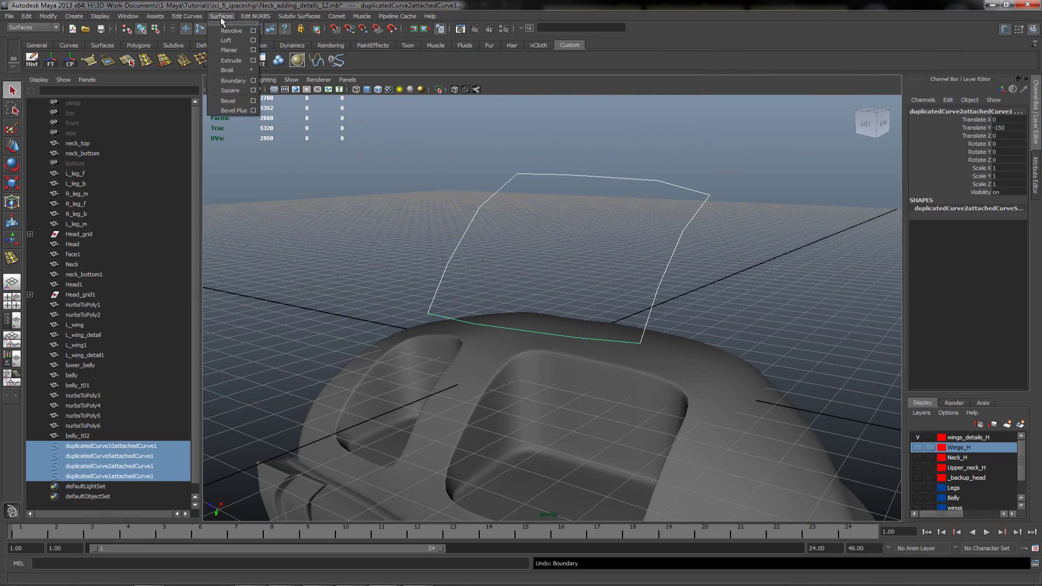
click(253, 80)
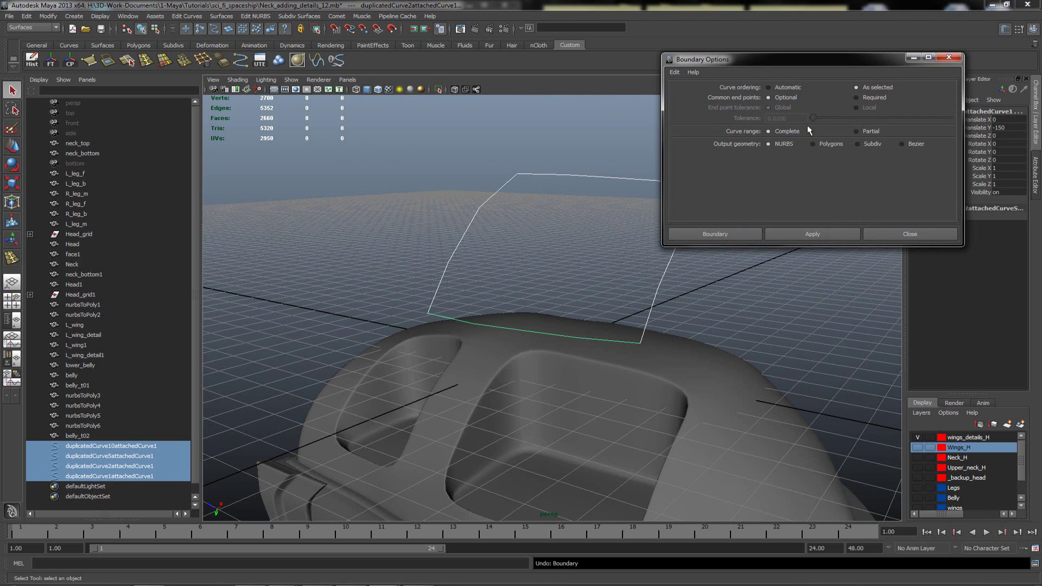
click(813, 144)
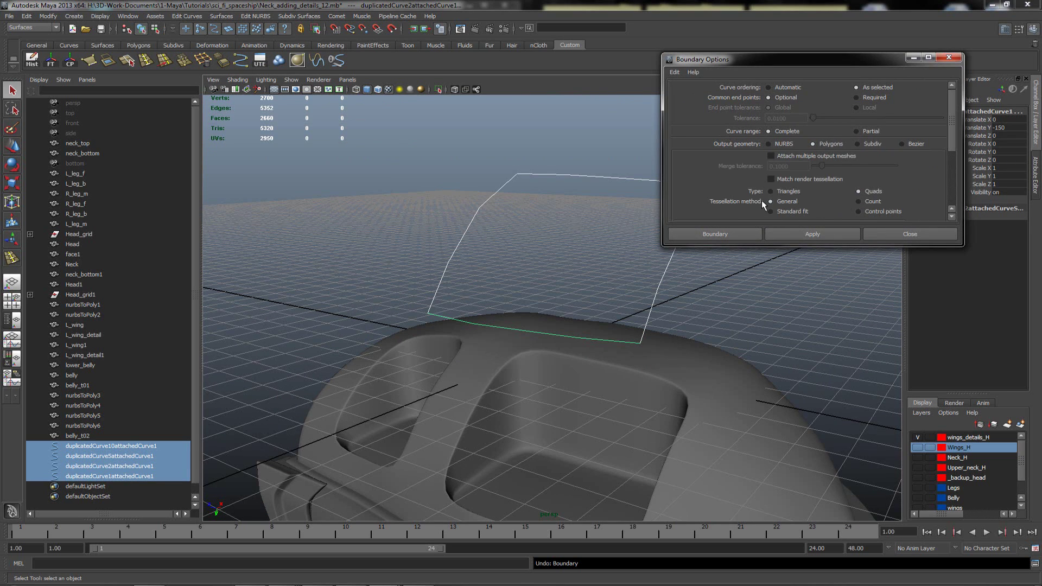
scroll(846, 184, down, 3)
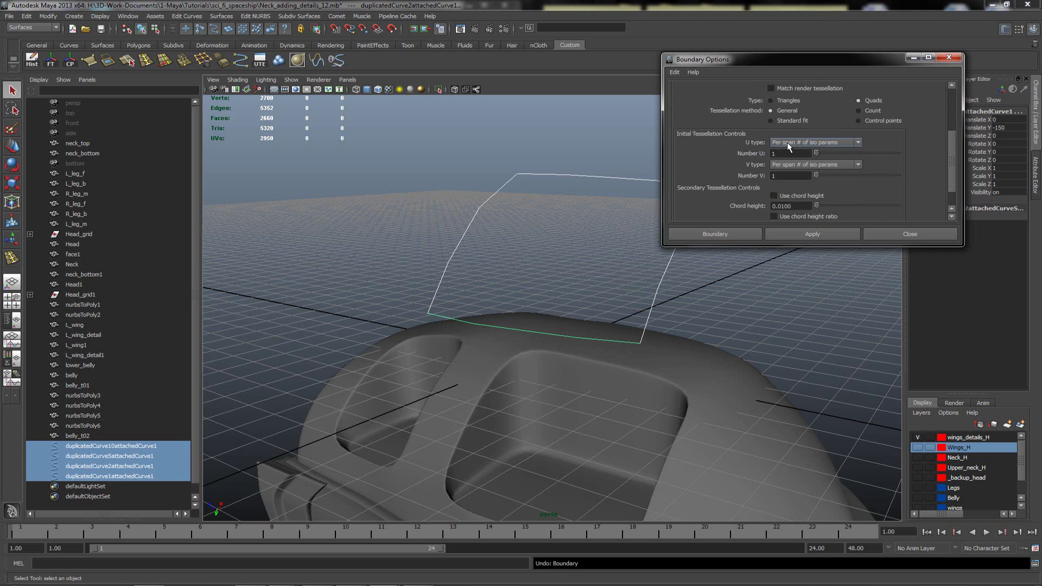
click(827, 144)
click(806, 160)
click(812, 234)
alt+drag(552, 270, 499, 274)
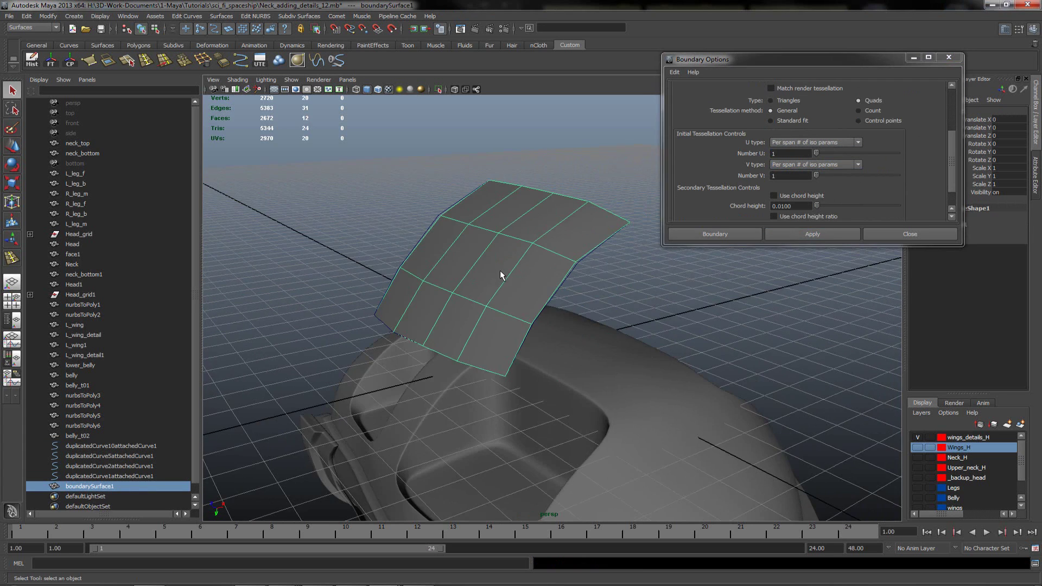
click(884, 234)
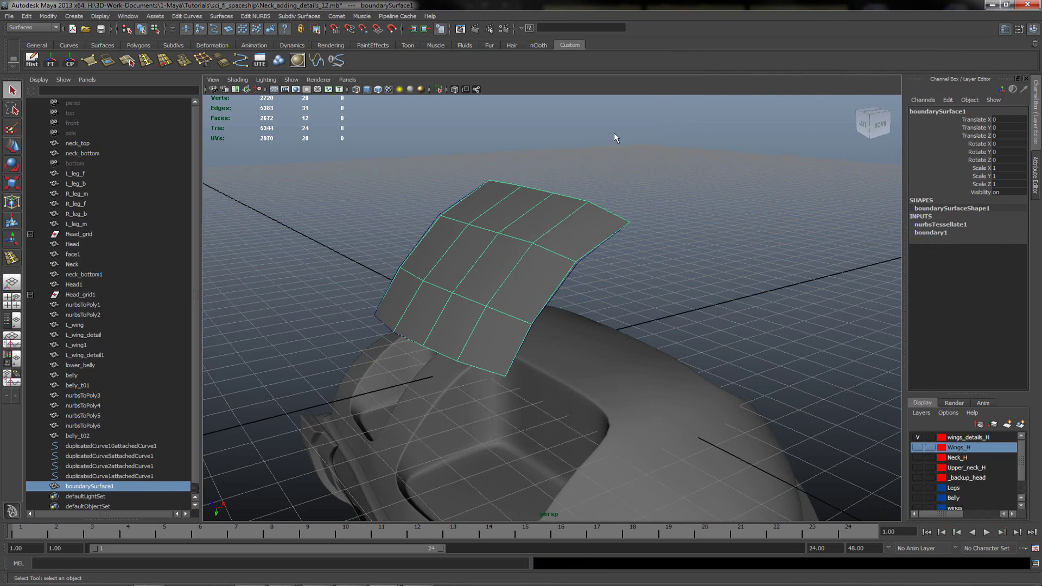
Step: Delete the four attached source curves and select the polygon boundary surface
alt+drag(550, 213, 609, 205)
alt+right_drag(586, 228, 606, 223)
alt+drag(606, 223, 610, 230)
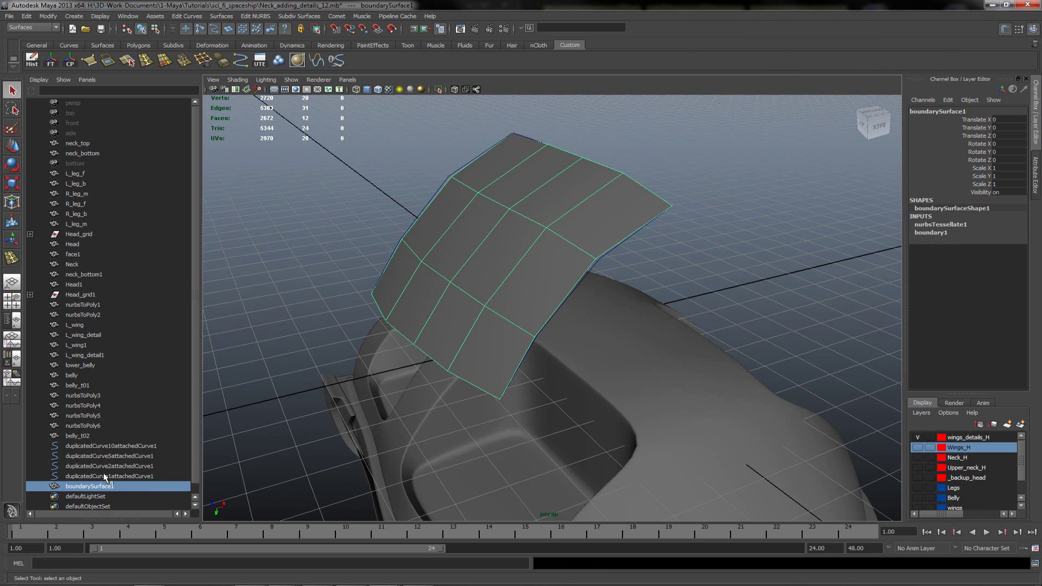
drag(90, 477, 90, 445)
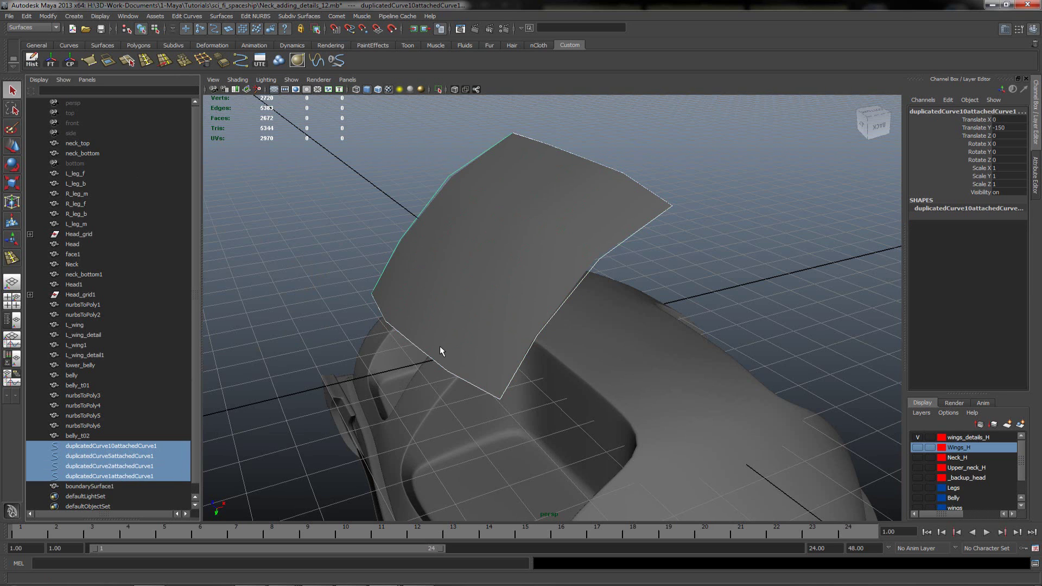
key(Delete)
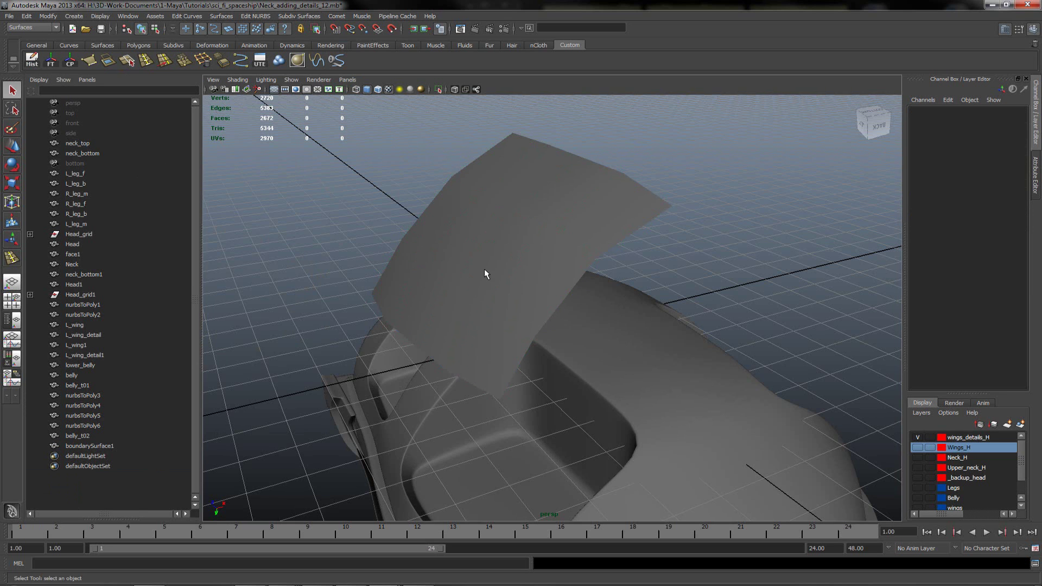
click(521, 322)
alt+drag(524, 325, 507, 307)
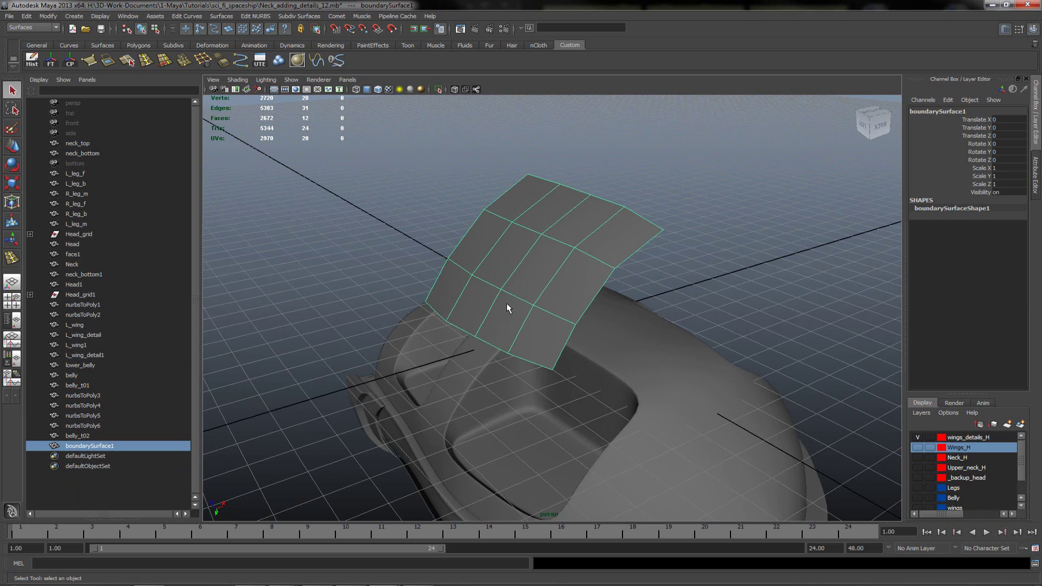
Step: Select all faces of the boundary surface
right_drag(543, 283, 555, 282)
alt+drag(591, 308, 470, 286)
right_drag(470, 288, 467, 252)
click(466, 253)
Step: Try to extrude the selected faces with Keep Faces Together off
alt+drag(473, 299, 414, 238)
shift+right_drag(414, 239, 476, 228)
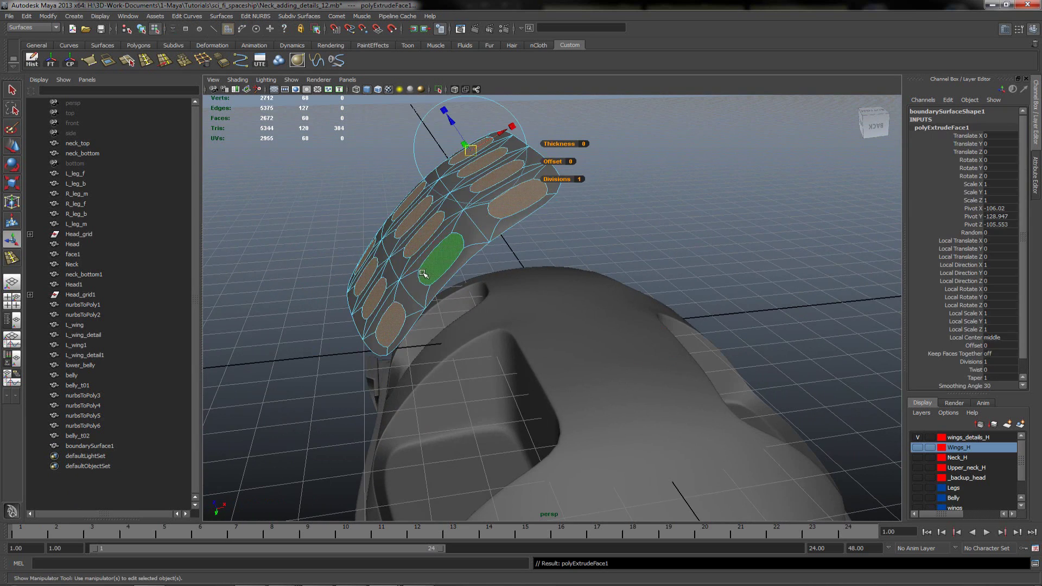
key(ctrl+z)
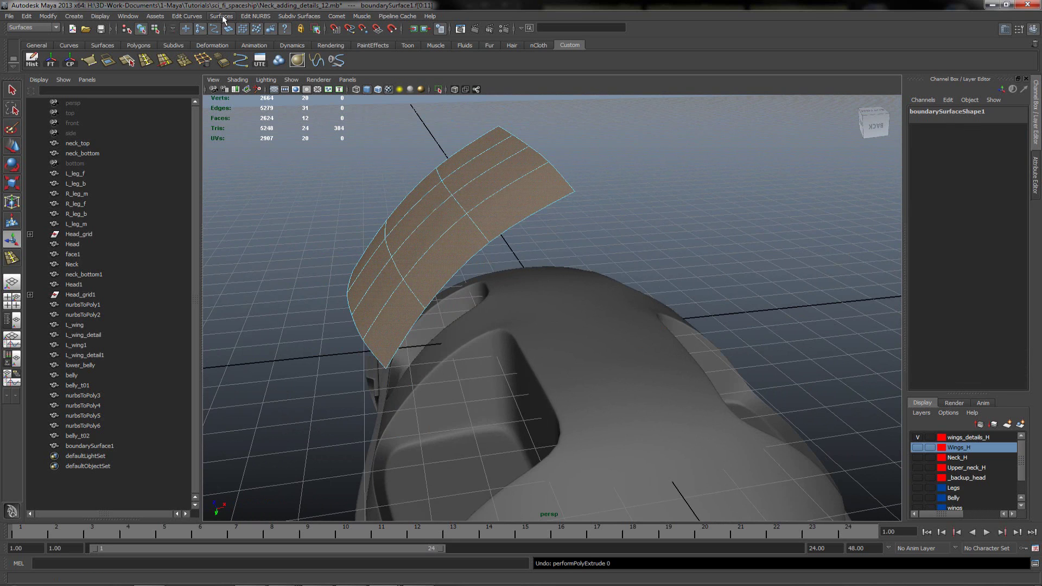
Step: Switch to the Polygons module and enable Keep Faces Together for mesh edits
click(32, 27)
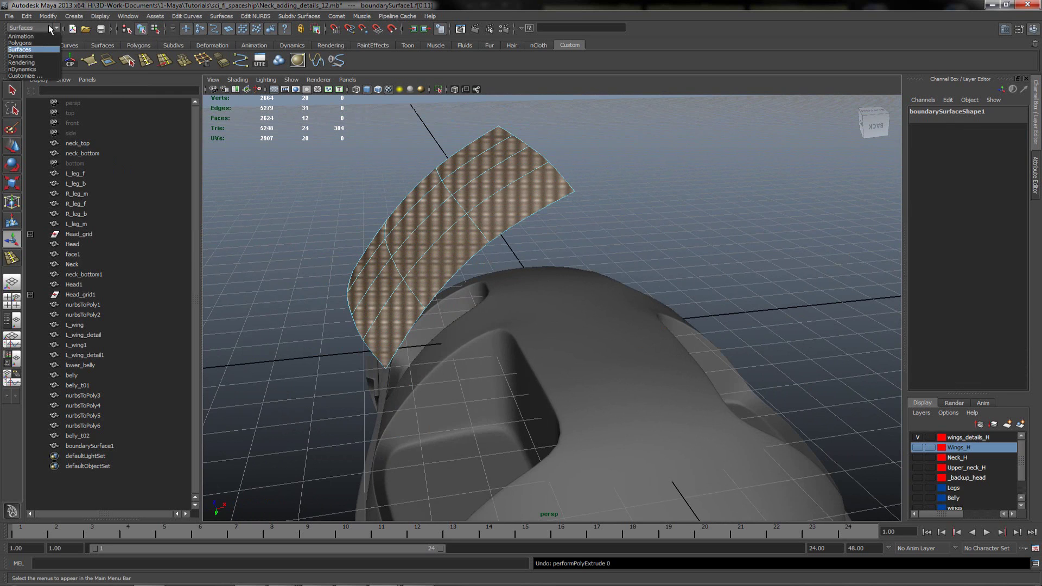
click(21, 36)
click(31, 27)
click(22, 45)
click(229, 16)
click(261, 31)
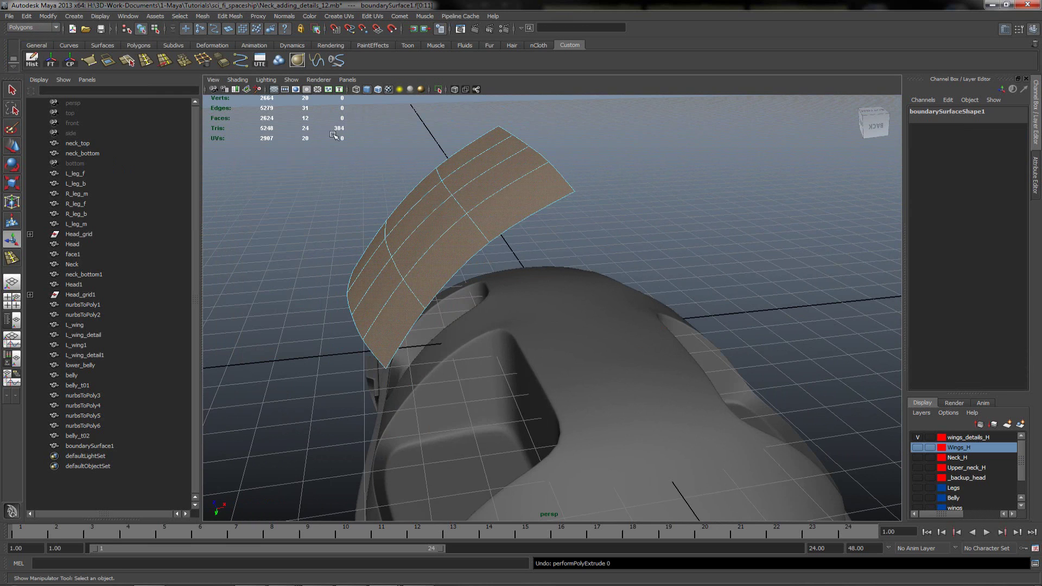
Step: Extrude the panel's faces as one piece and move them about 3.24 units along world Y
shift+right_drag(434, 217, 436, 239)
alt+middle_drag(581, 124, 538, 158)
click(500, 125)
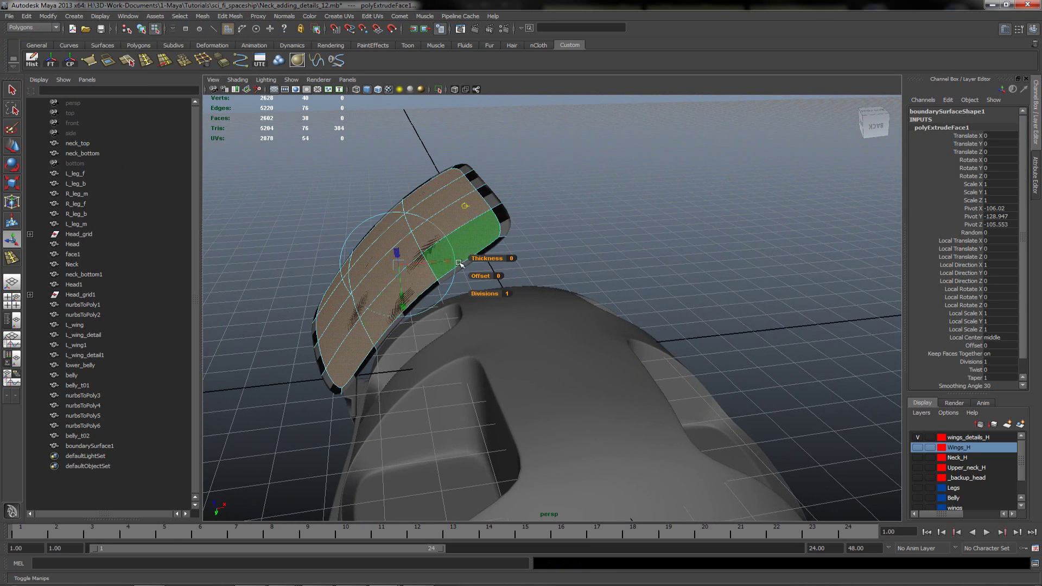
alt+middle_drag(460, 265, 469, 218)
drag(411, 241, 413, 241)
drag(412, 242, 412, 245)
key(1)
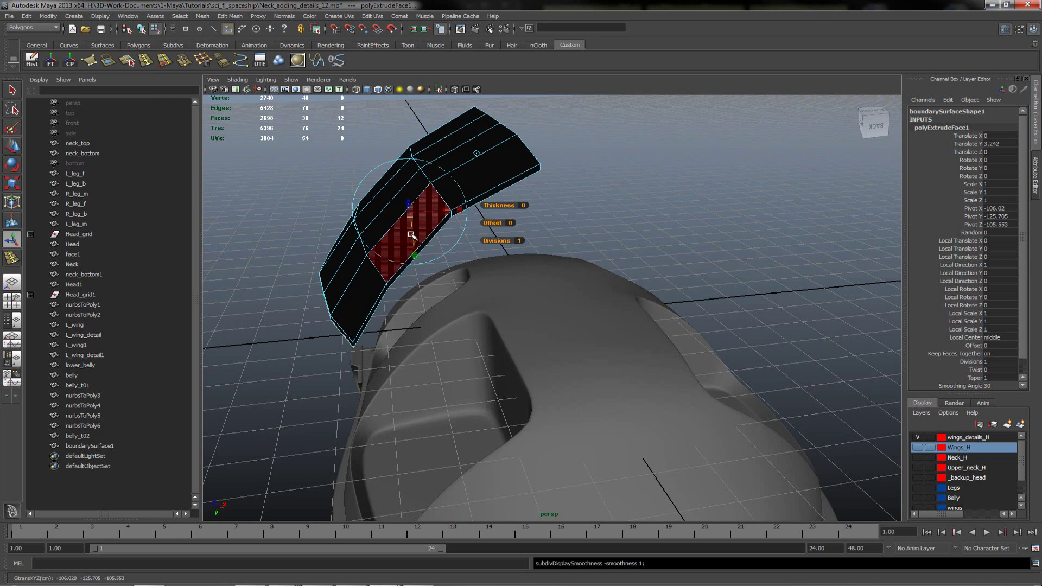
Step: Extrude the panel's faces a second time along world Y to give the panel its main thickness
alt+right_drag(411, 235, 468, 224)
shift+right_drag(383, 220, 382, 241)
alt+right_drag(526, 141, 473, 152)
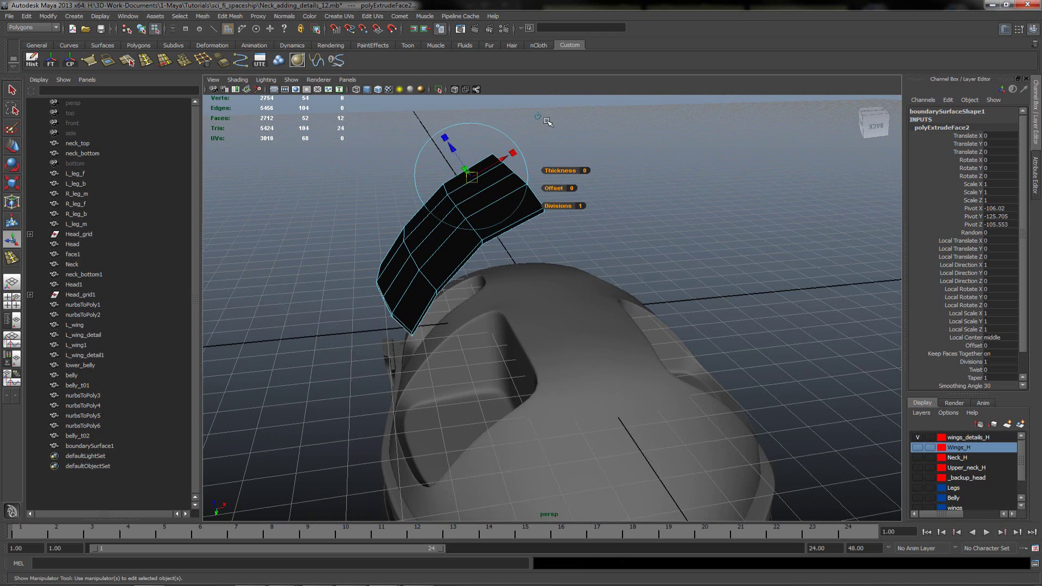
click(461, 239)
alt+drag(468, 239, 418, 262)
click(458, 198)
Step: Extrude the panel's faces a third time along Y as a thin edge layer and preview the panel smoothed
shift+right_drag(458, 205, 459, 185)
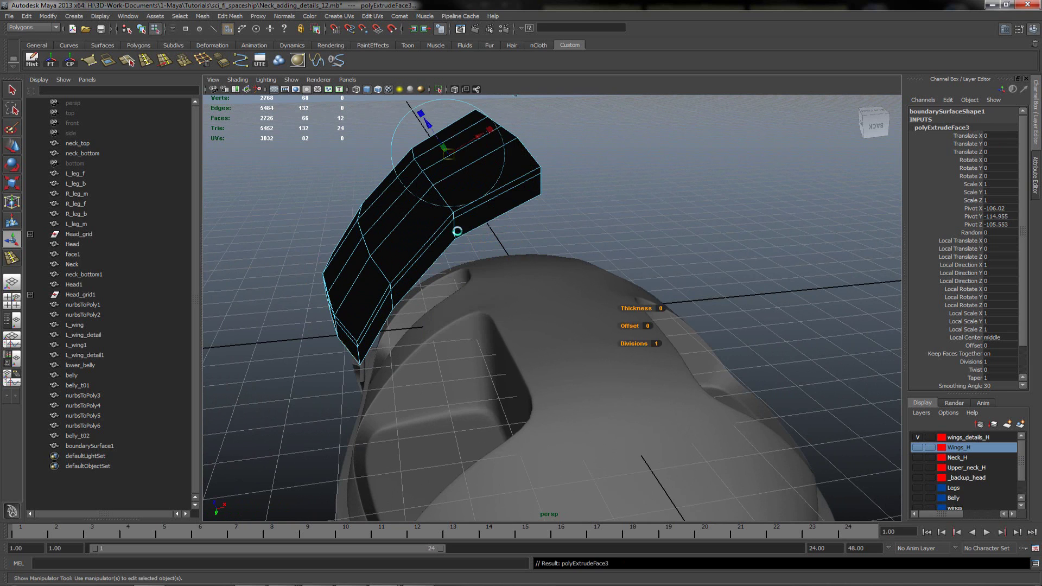
scroll(514, 109, down, 2)
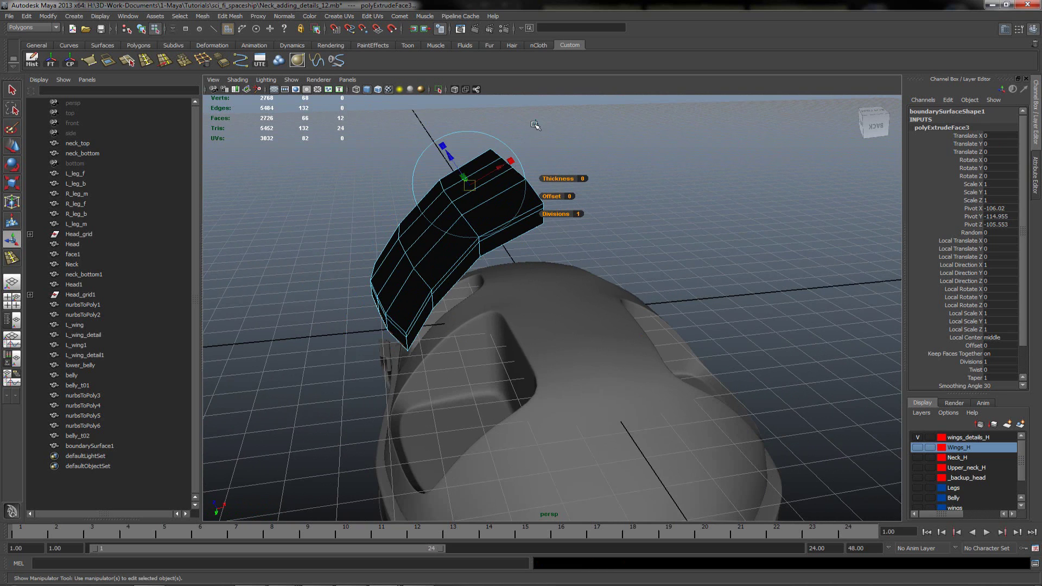
scroll(455, 189, up, 3)
drag(376, 240, 364, 223)
key(3)
Step: Return the panel to object selection and reverse its normals
right_drag(361, 220, 399, 195)
key(q)
alt+drag(421, 204, 462, 211)
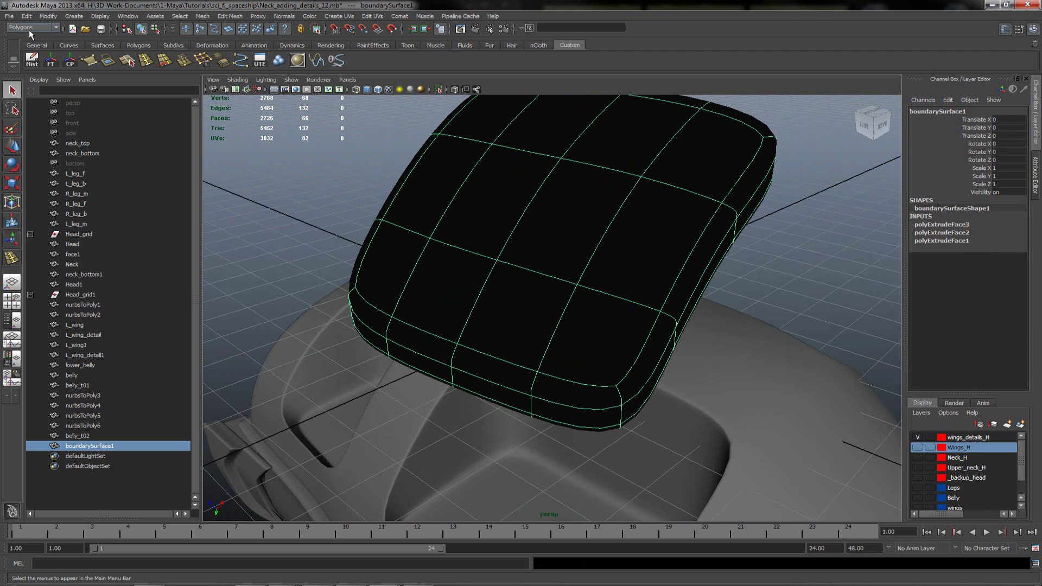
click(284, 16)
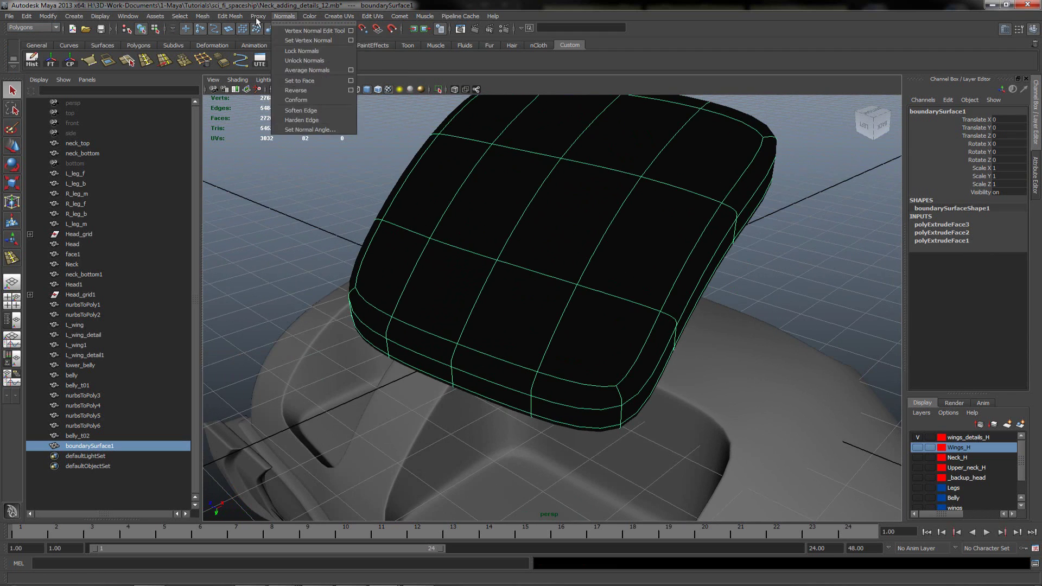
click(305, 90)
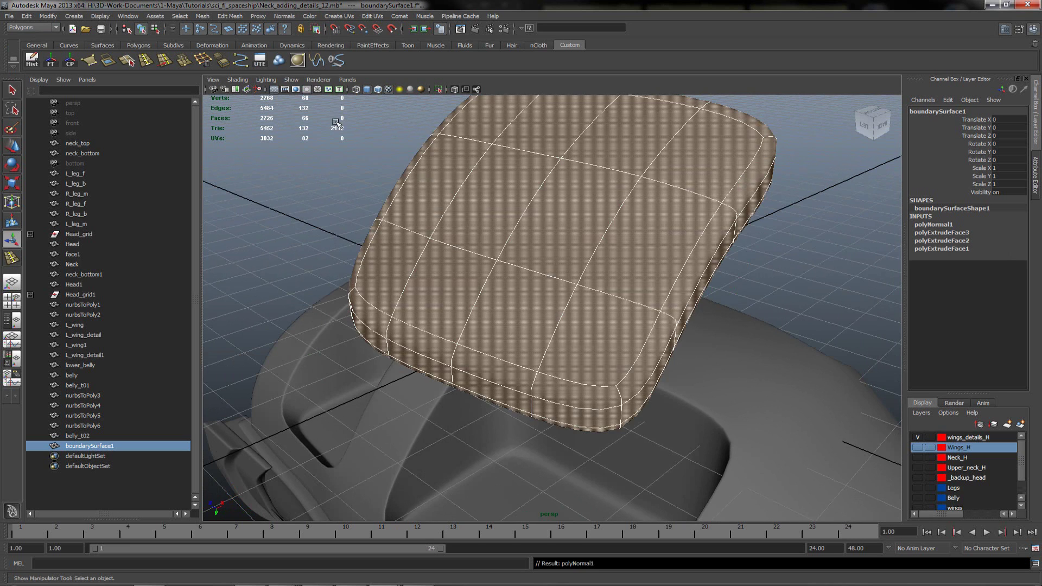
scroll(549, 227, down, 3)
right_drag(552, 237, 592, 224)
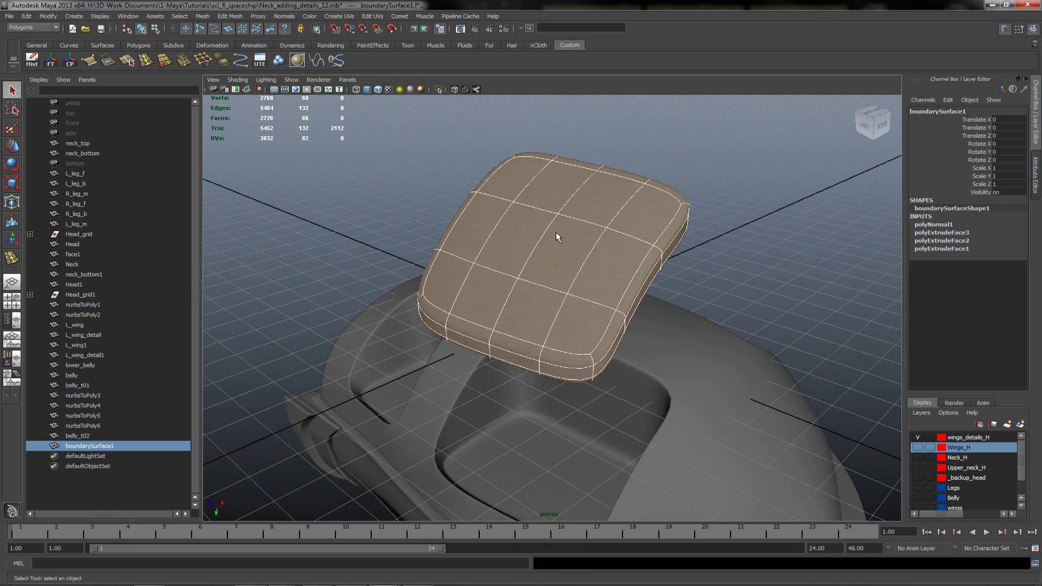
Step: Delete the panel's construction history, freeze its transformations and centre its pivot
click(32, 60)
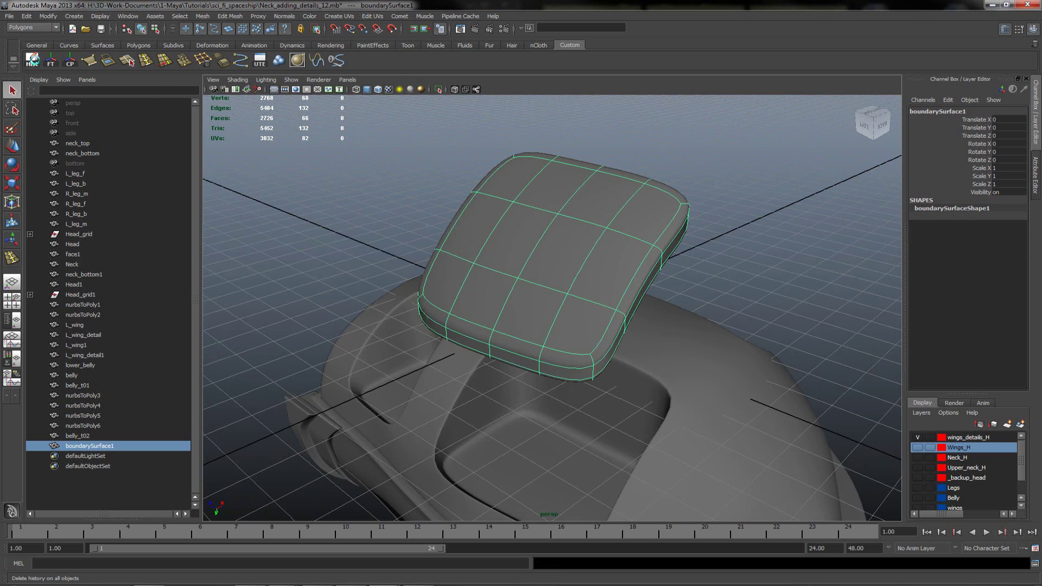
right_click(551, 238)
key(w)
alt+drag(537, 283, 437, 252)
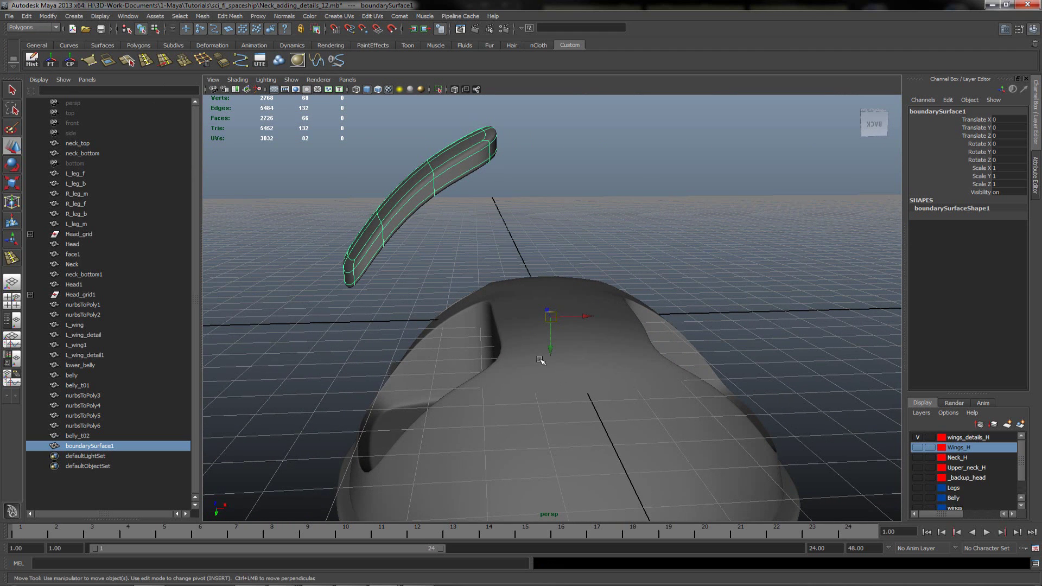
click(69, 60)
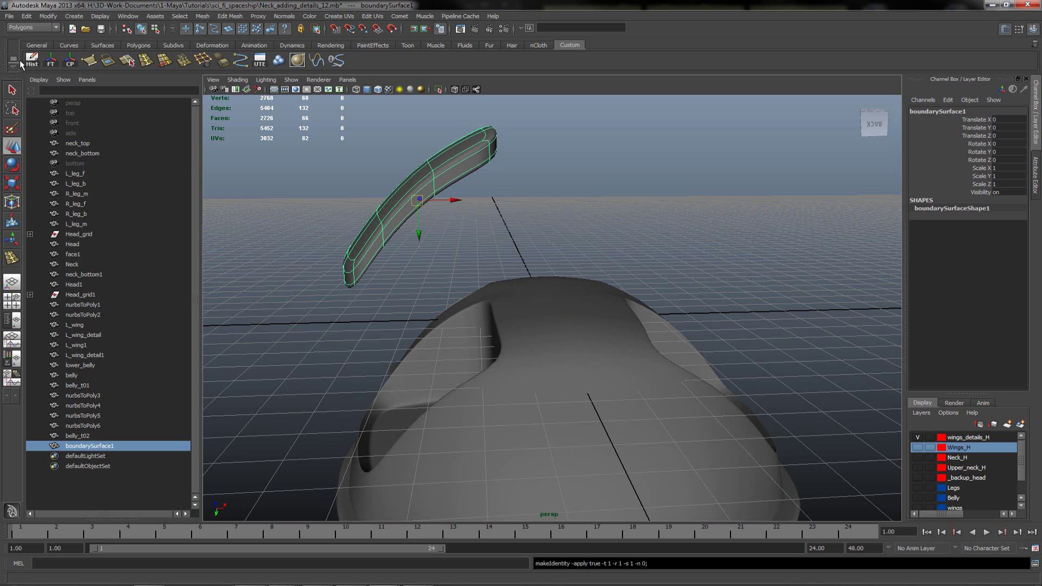
Step: Move the panel along Y into the larger leg opening, to a Translate Y of about 148.8
drag(421, 237, 450, 418)
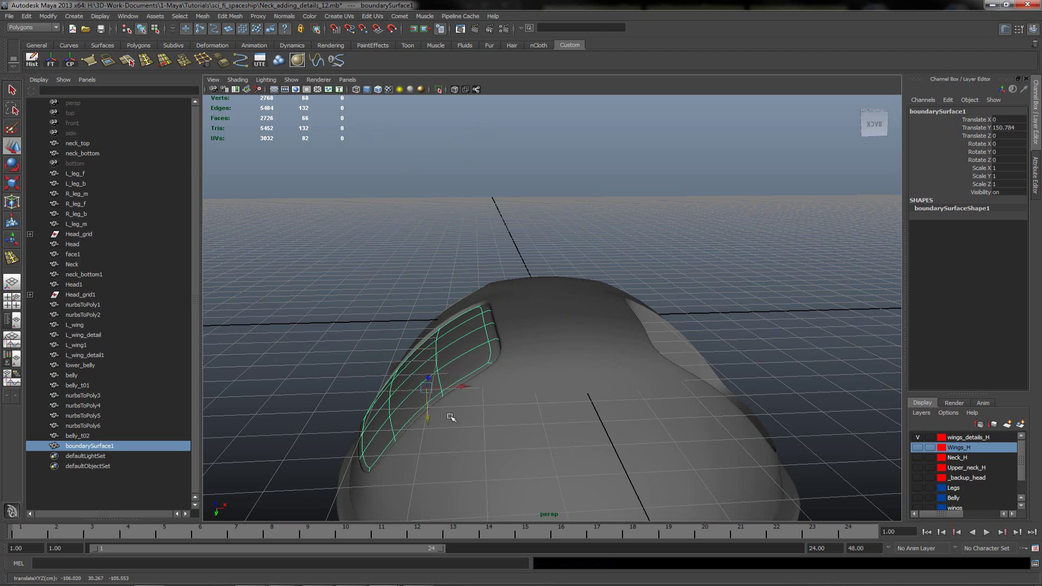
alt+drag(383, 384, 441, 395)
alt+middle_drag(442, 395, 428, 314)
alt+right_drag(428, 314, 597, 362)
drag(461, 384, 481, 395)
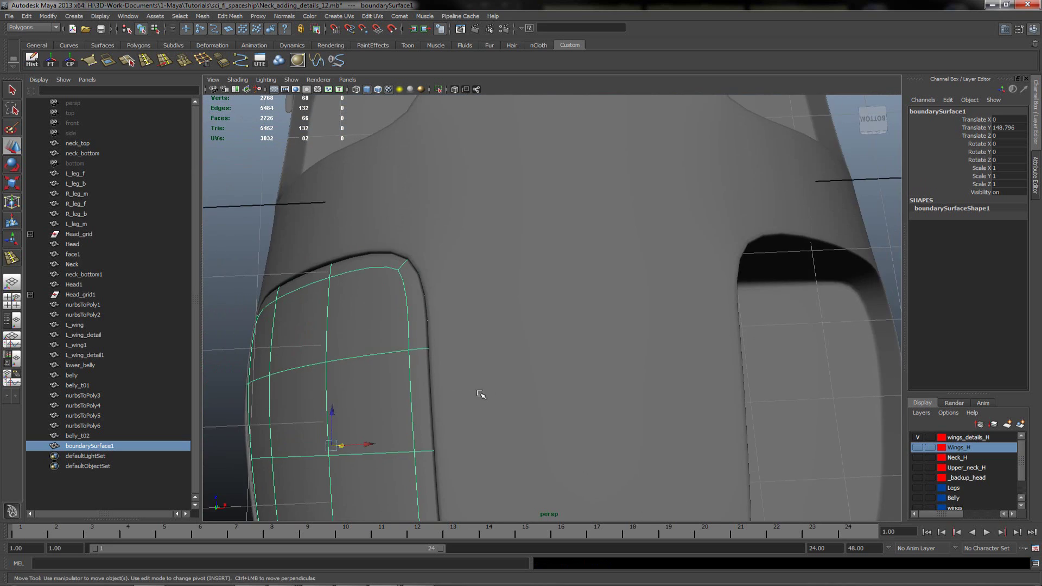
Step: Select the edge loop around the smaller leg opening and extract curves from its edges
alt+right_drag(479, 394, 413, 276)
alt+middle_drag(420, 309, 453, 358)
alt+drag(453, 358, 564, 321)
alt+right_drag(564, 321, 604, 296)
key(q)
click(447, 228)
right_drag(446, 228, 435, 203)
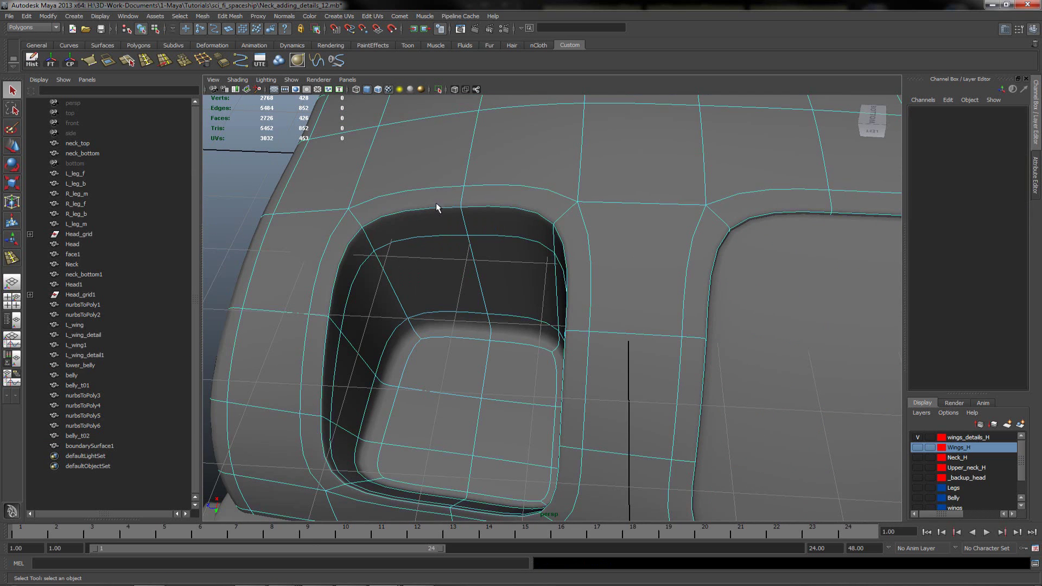
double_click(405, 210)
alt+drag(498, 277, 358, 211)
click(317, 60)
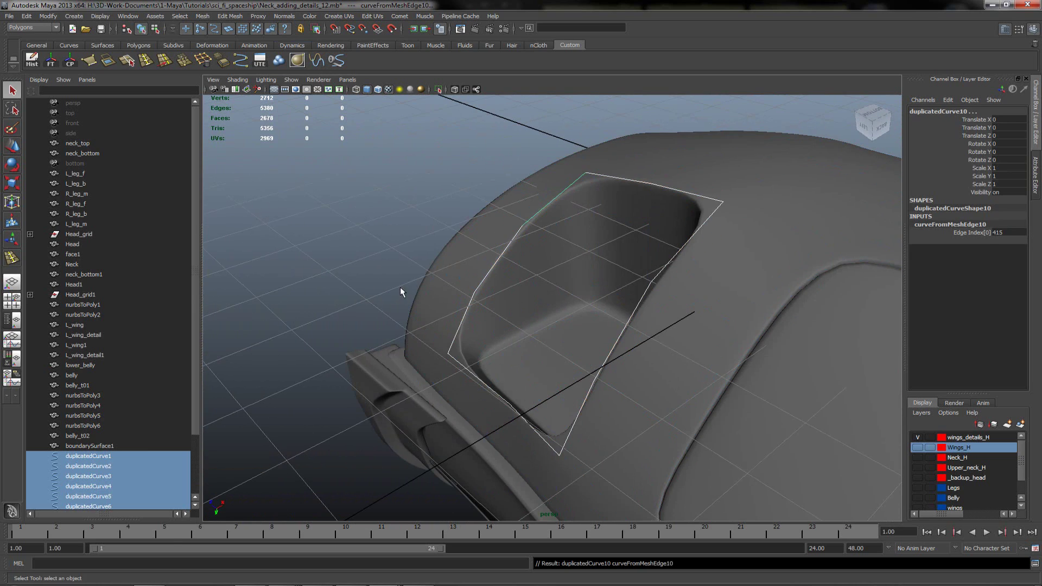
Step: Move the extracted curves away from the belly by setting their Translate Y to -150
alt+drag(401, 287, 451, 279)
alt+right_drag(573, 256, 455, 249)
key(w)
drag(672, 278, 754, 233)
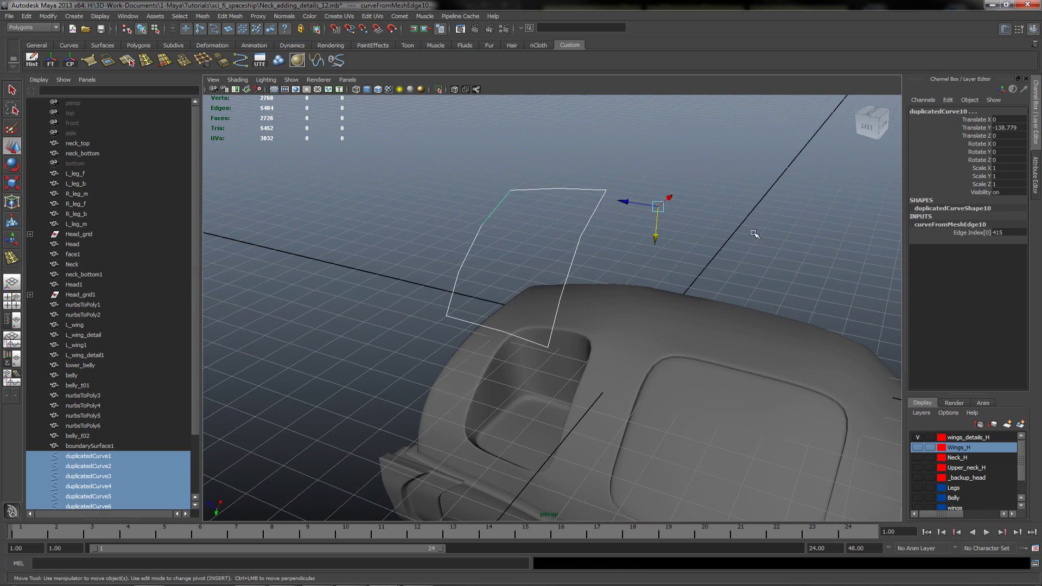
double_click(1012, 128)
text(-150)
key(Return)
alt+drag(645, 262, 665, 257)
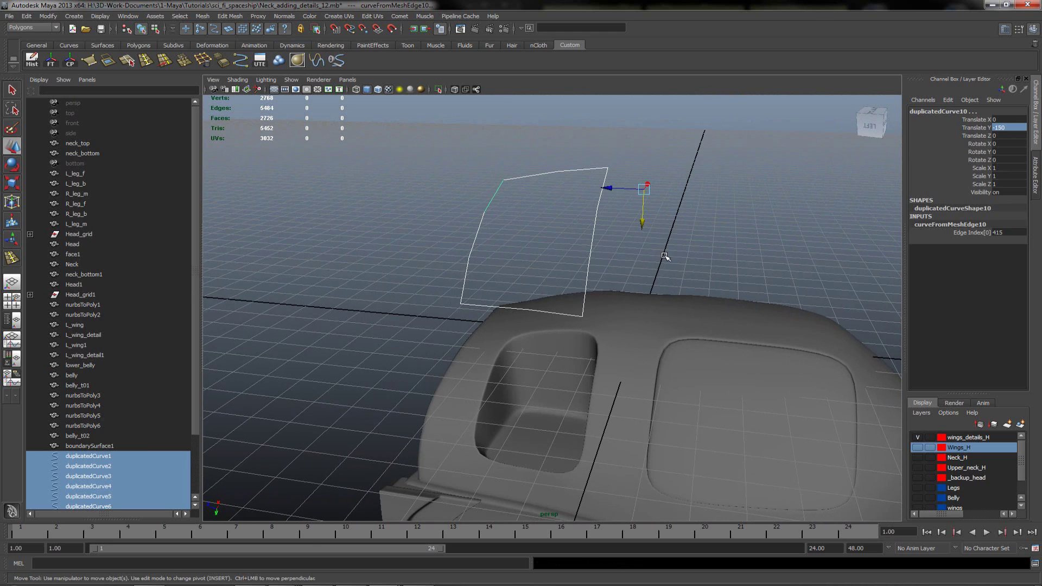
Step: Attach the segments along one long side of the new outline into one curve, and likewise those of the adjoining upper side
click(495, 260)
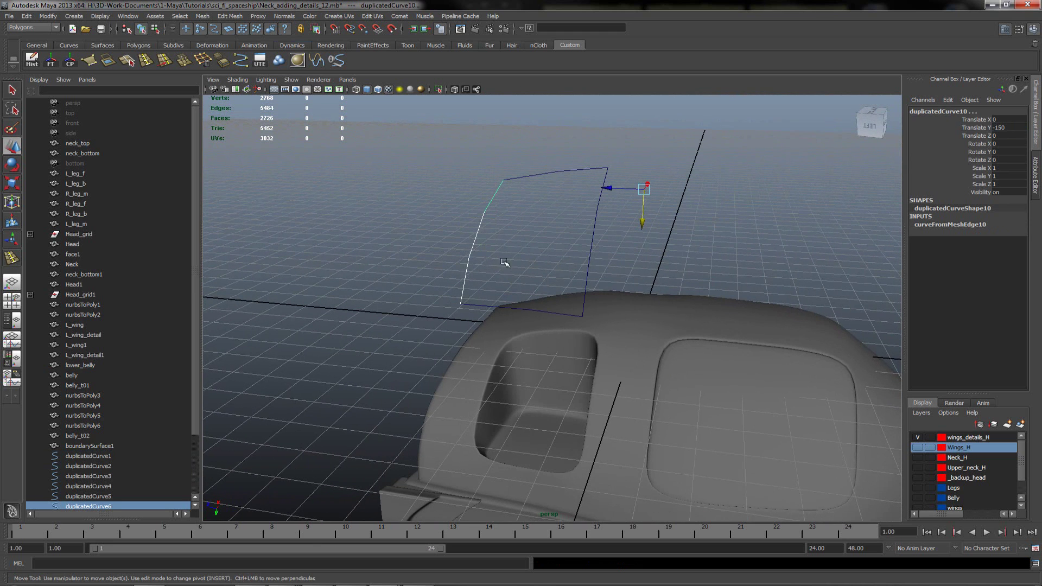
click(335, 60)
alt+drag(574, 228, 512, 166)
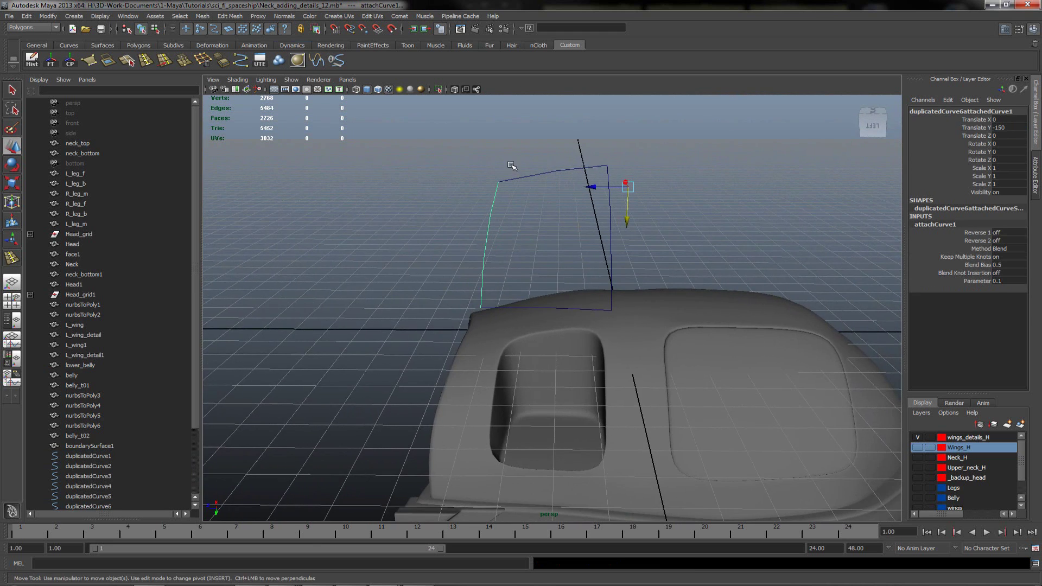
drag(585, 189, 537, 158)
click(336, 60)
alt+drag(554, 207, 565, 201)
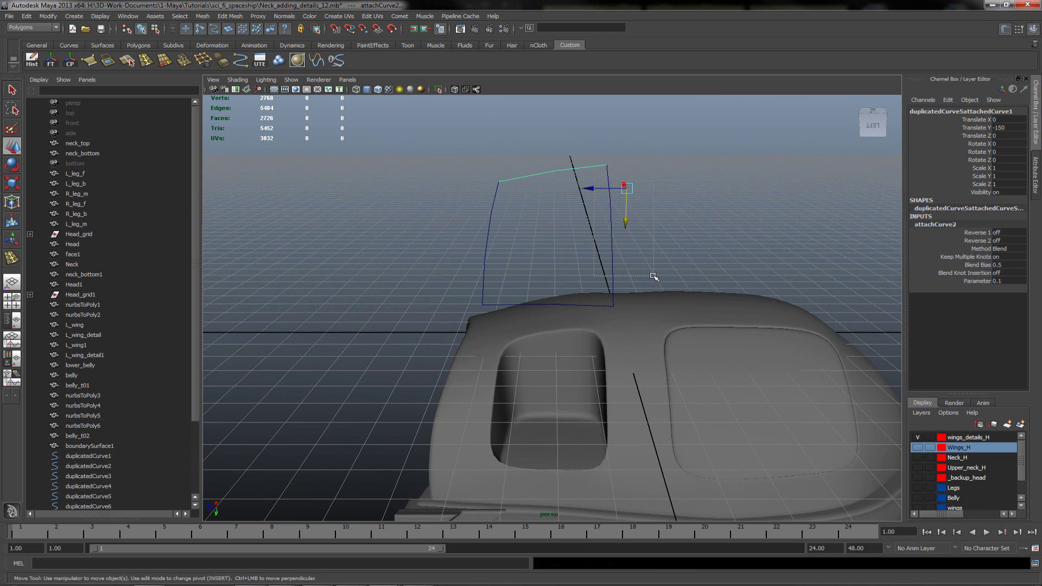
Step: Attach the curve segments along the outline's other long side into one curve, and likewise those of its lower side
key(g)
drag(655, 283, 620, 266)
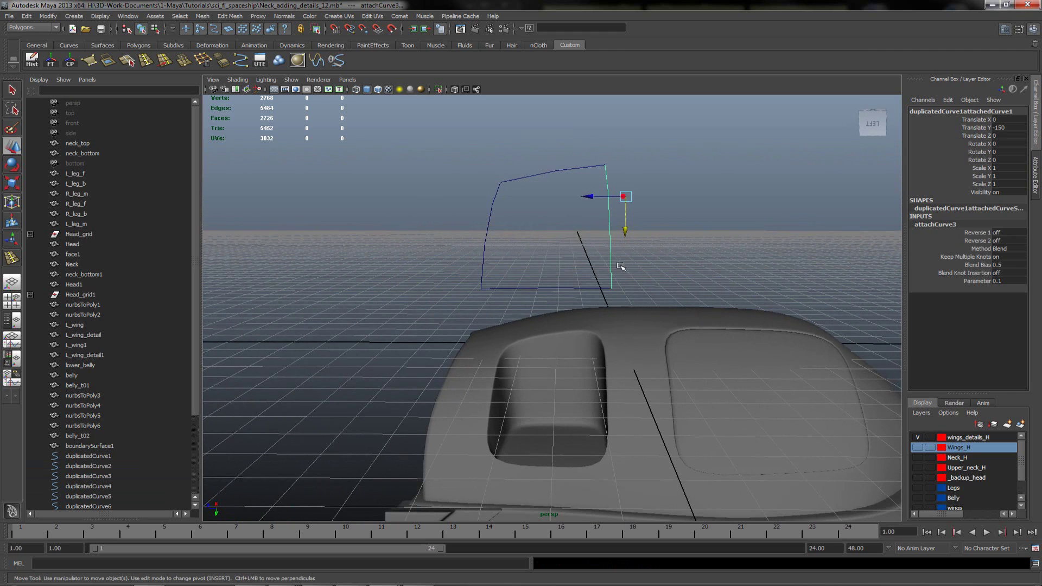
drag(598, 299, 575, 291)
key(g)
alt+right_drag(327, 350, 172, 382)
alt+right_drag(281, 381, 443, 347)
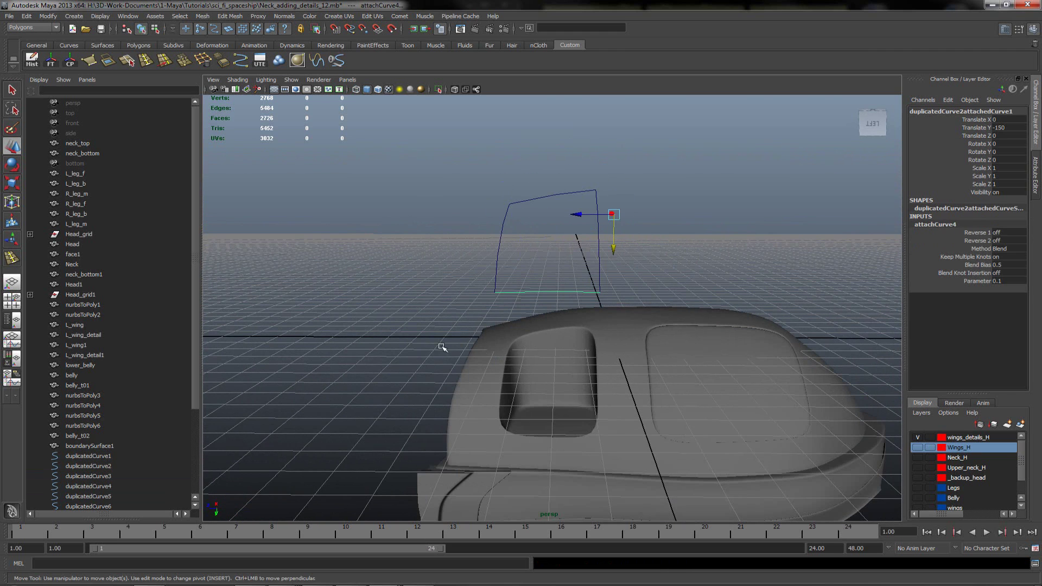
Step: Delete the original extracted curves duplicatedCurve1 through duplicatedCurve10, keeping the four attached curves
scroll(128, 386, down, 4)
click(87, 345)
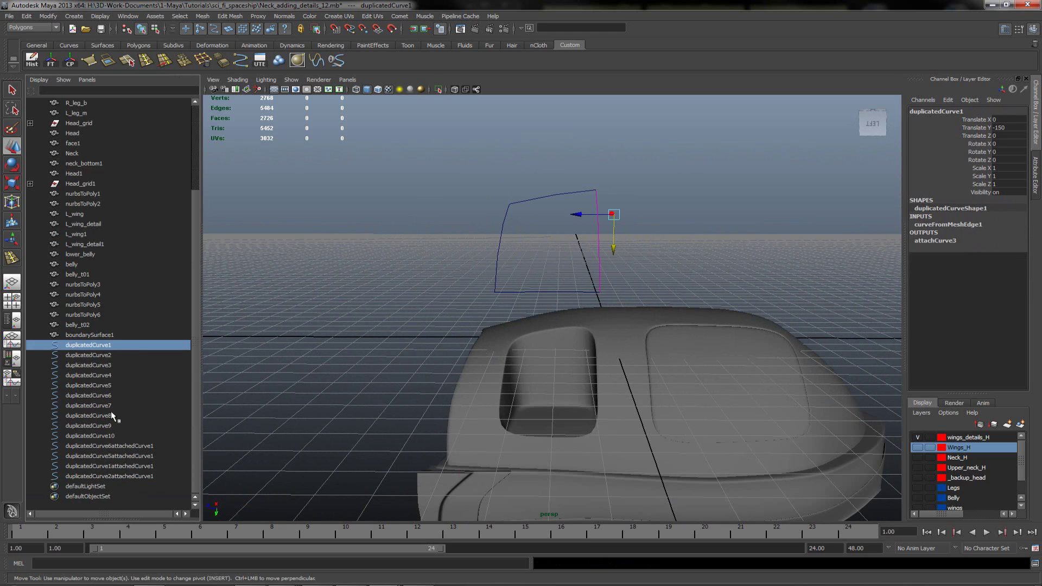
shift+click(108, 435)
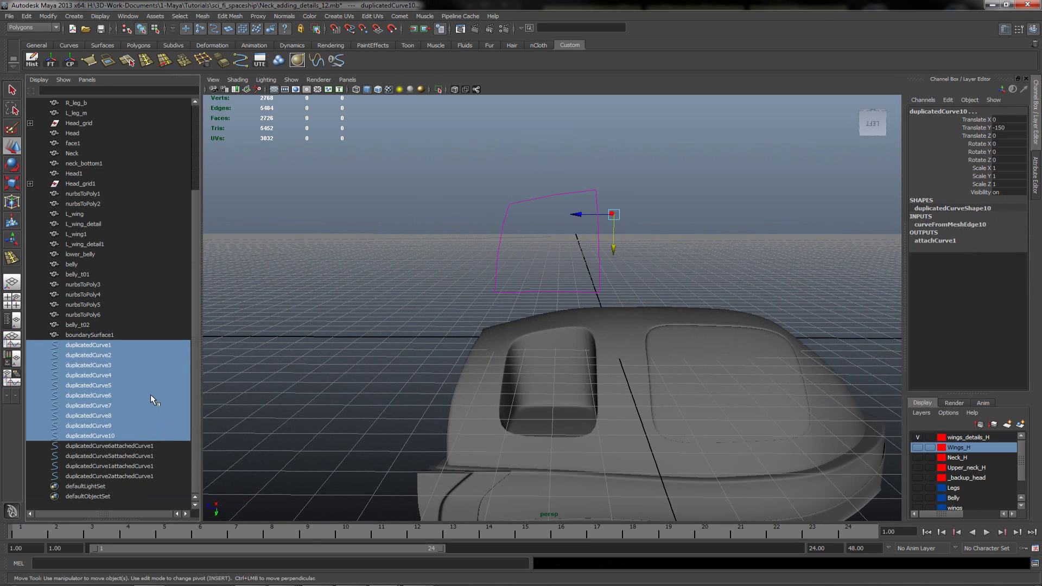
key(Delete)
Step: Select the four attached side curves in order around the outline and create a Boundary surface from them
alt+drag(348, 315, 448, 270)
drag(525, 255, 528, 255)
shift+drag(525, 197, 559, 205)
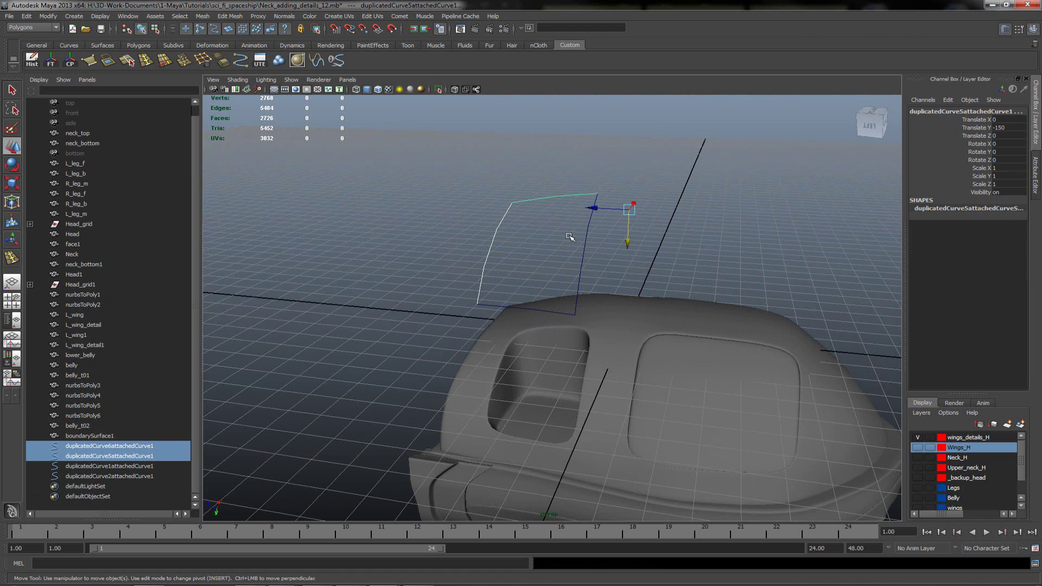
shift+drag(627, 264, 561, 279)
alt+drag(528, 316, 554, 288)
shift+click(555, 285)
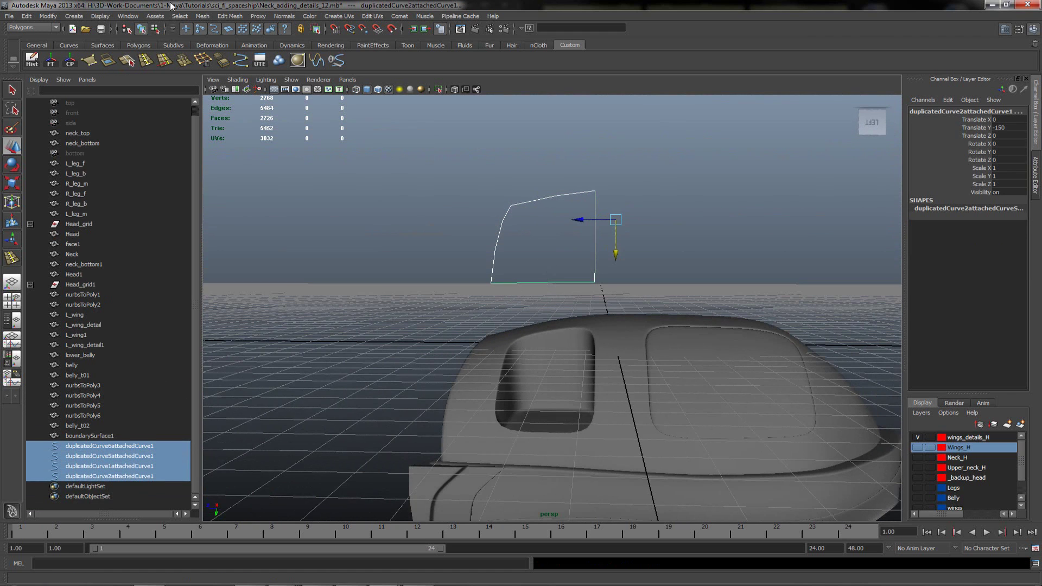
click(32, 27)
click(31, 49)
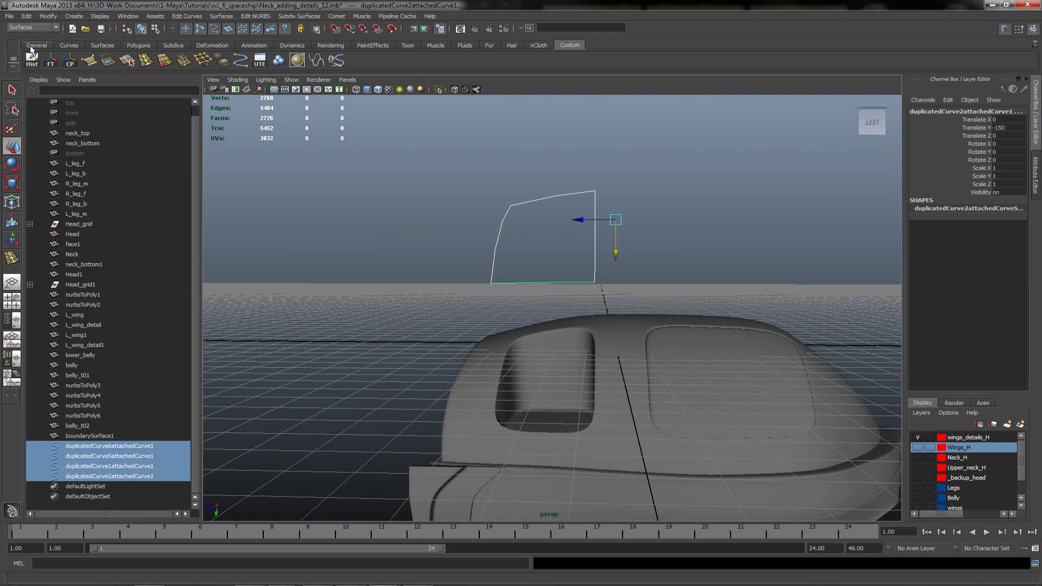
click(225, 17)
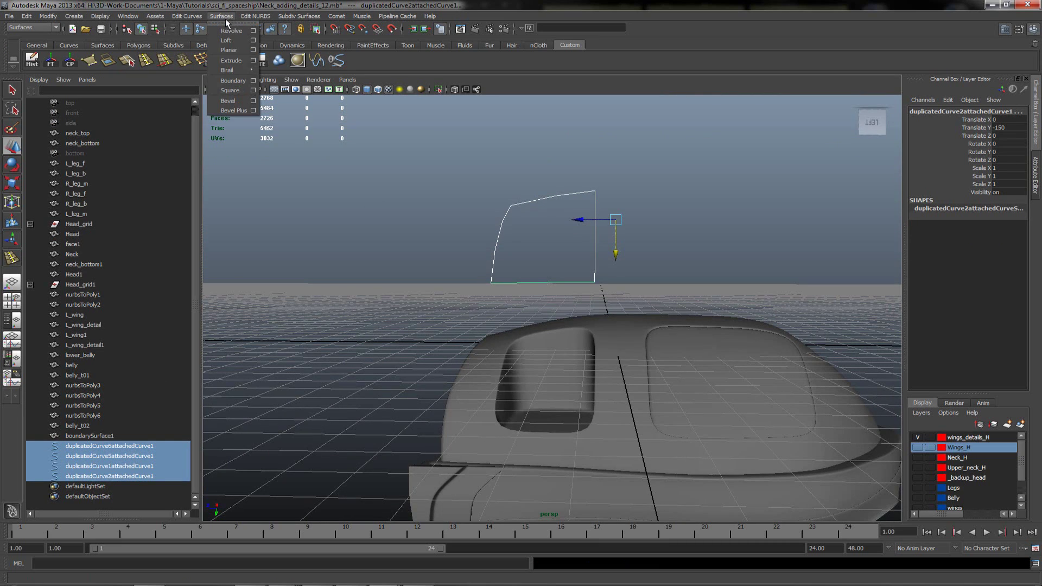
click(239, 81)
alt+drag(365, 216, 479, 246)
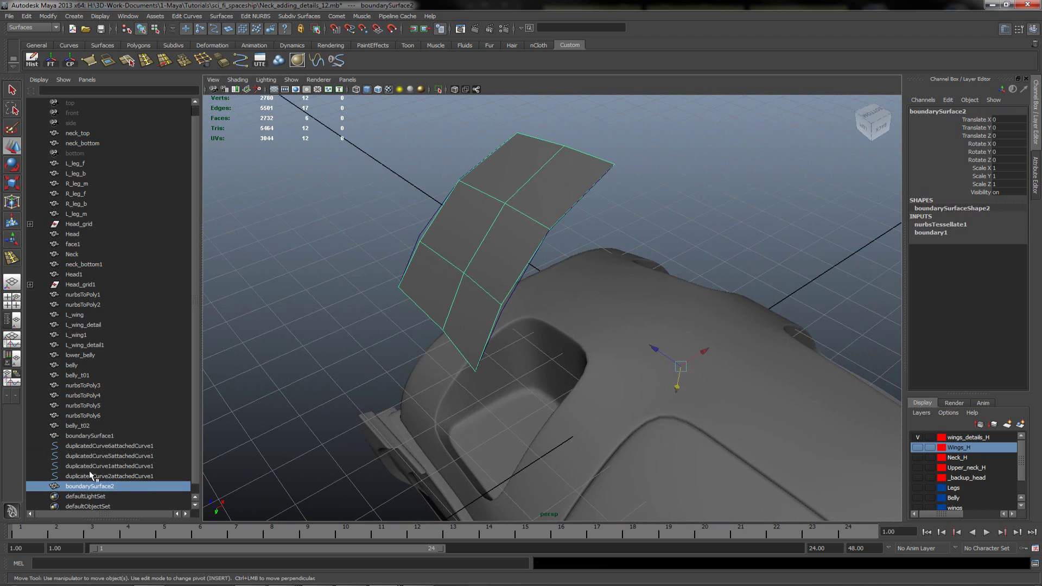
Step: Delete the construction history of the new boundary surface and remove its four attached source curves
click(32, 60)
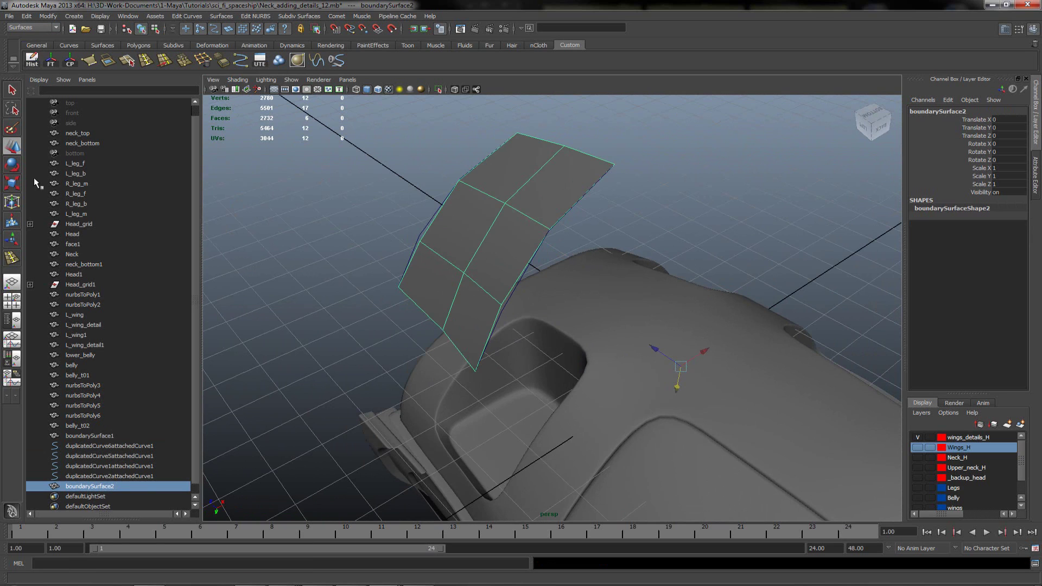
click(101, 475)
shift+click(103, 445)
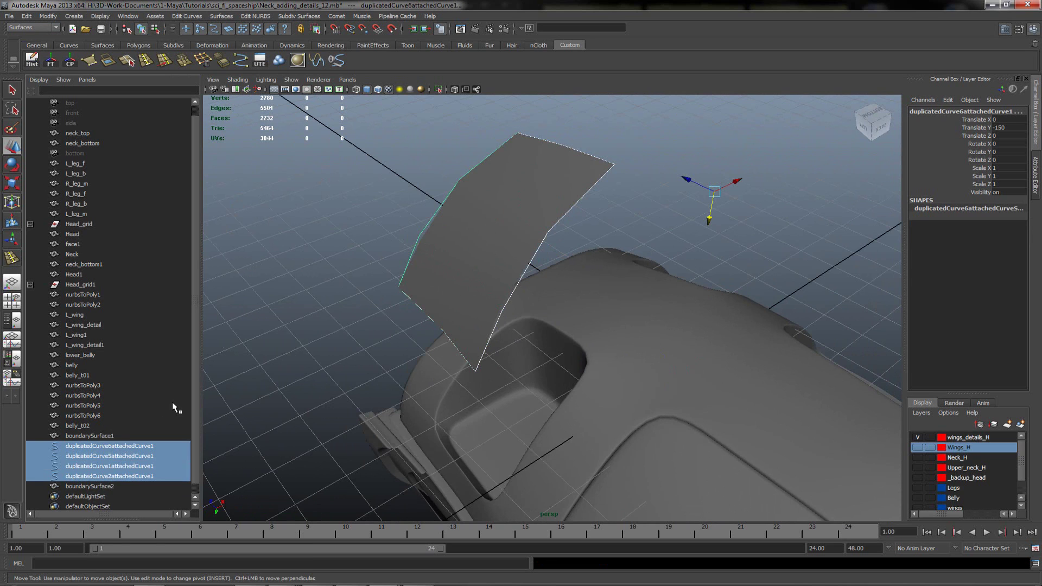
key(Delete)
alt+drag(535, 237, 442, 309)
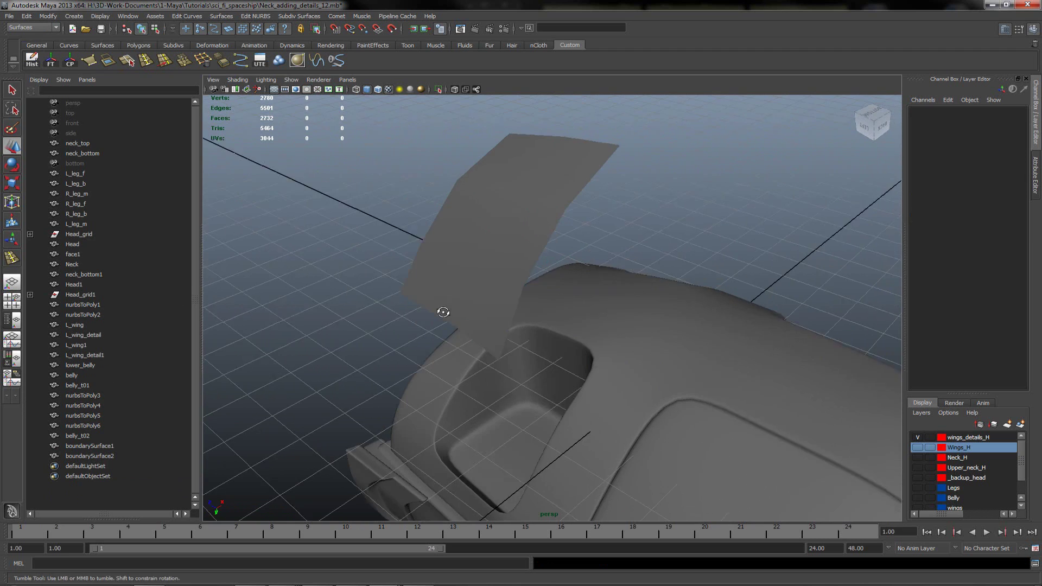
Step: Extrude all faces of the new panel along world Y by about 1.1 for a thin edge band
click(488, 223)
right_drag(484, 242, 483, 220)
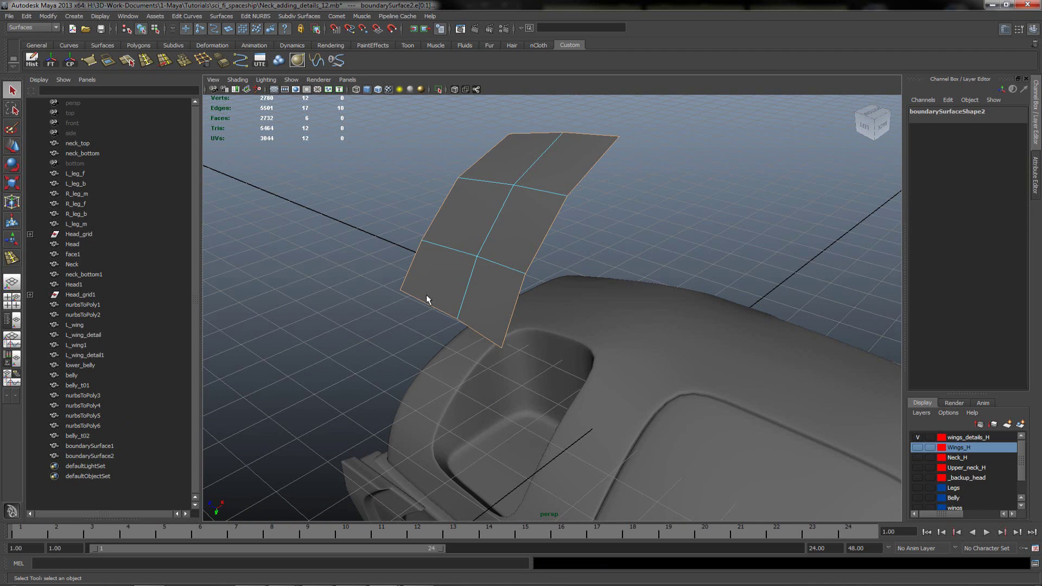
right_drag(493, 229, 493, 276)
click(501, 229)
shift+right_drag(503, 234, 497, 202)
alt+middle_drag(497, 202, 426, 251)
click(494, 194)
drag(432, 284, 430, 279)
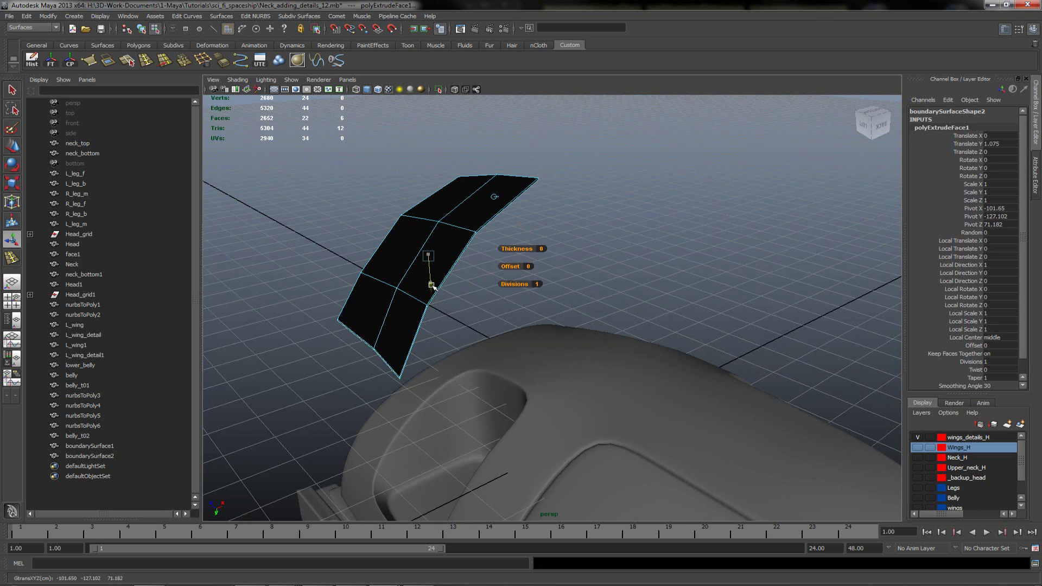
Step: Extrude the panel's faces twice more along world Y, for the main thickness and a thin band at the far edge
shift+right_drag(454, 224, 456, 247)
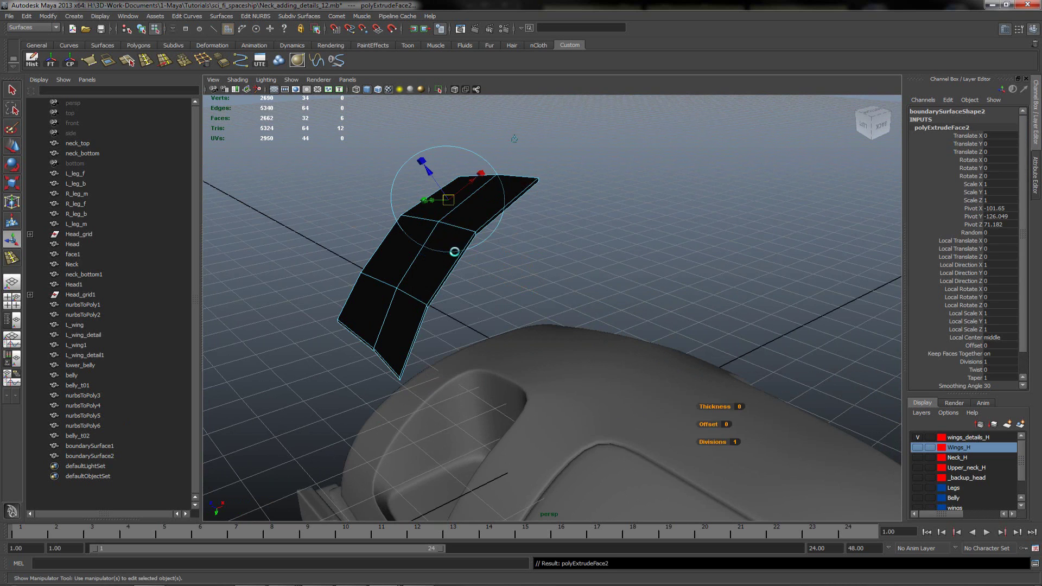
drag(431, 289, 430, 305)
key(g)
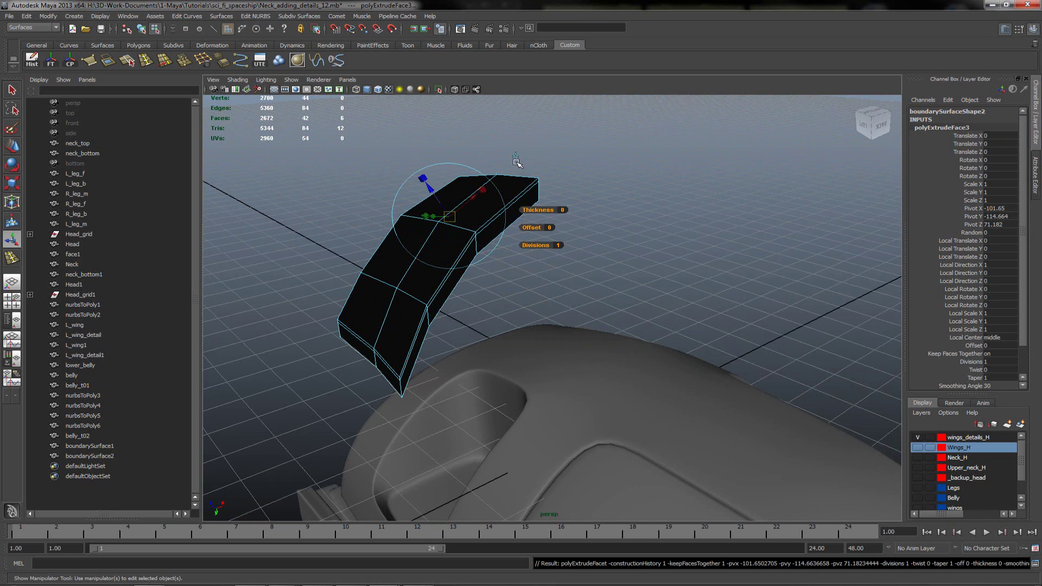
click(515, 160)
drag(433, 304, 433, 307)
right_drag(403, 263, 429, 249)
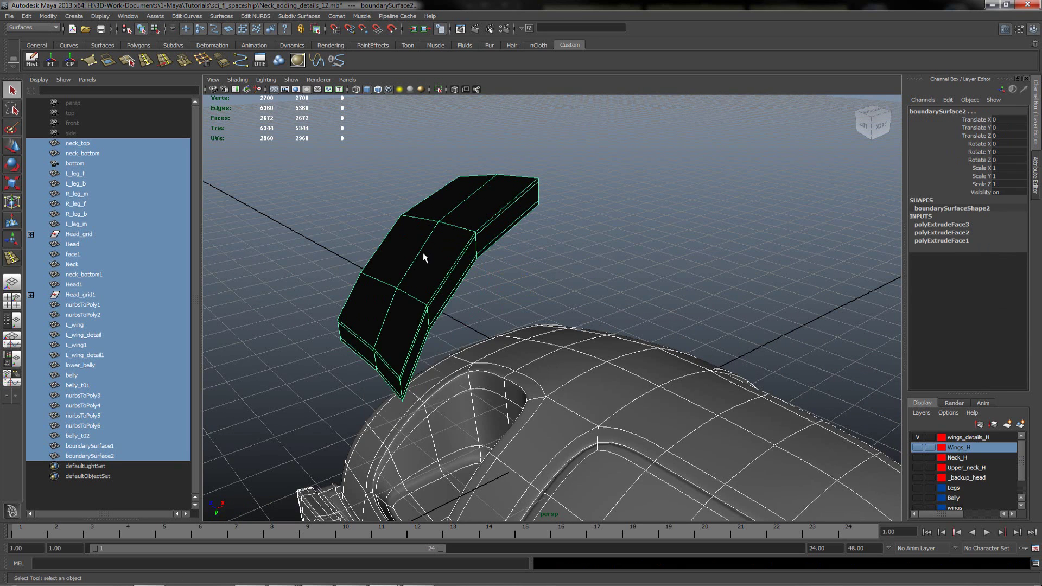
Step: Reverse the panel's normals, center its pivot, freeze its transformations and delete its history
click(425, 257)
click(30, 27)
click(24, 44)
click(278, 15)
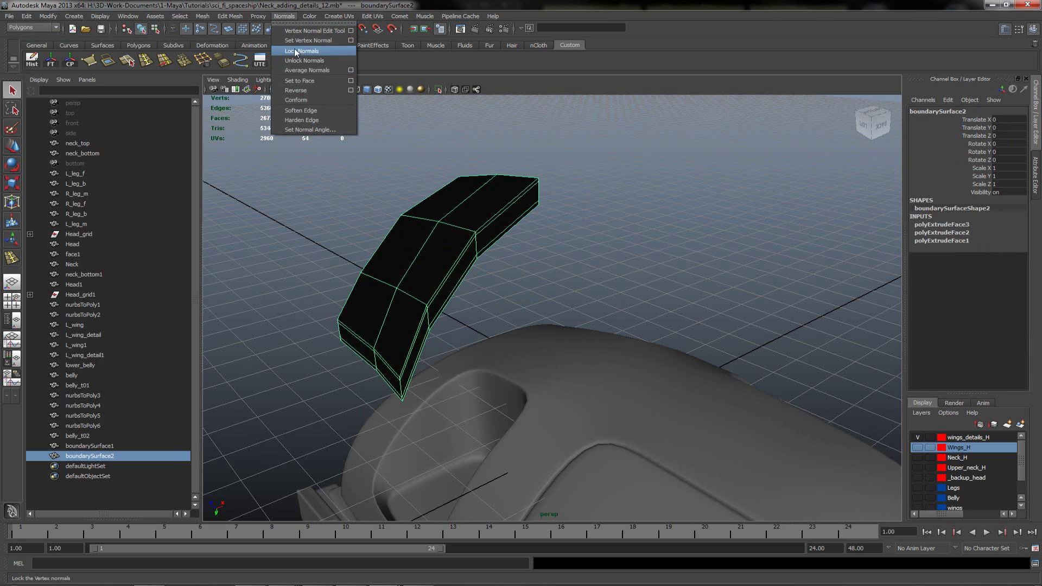
click(307, 88)
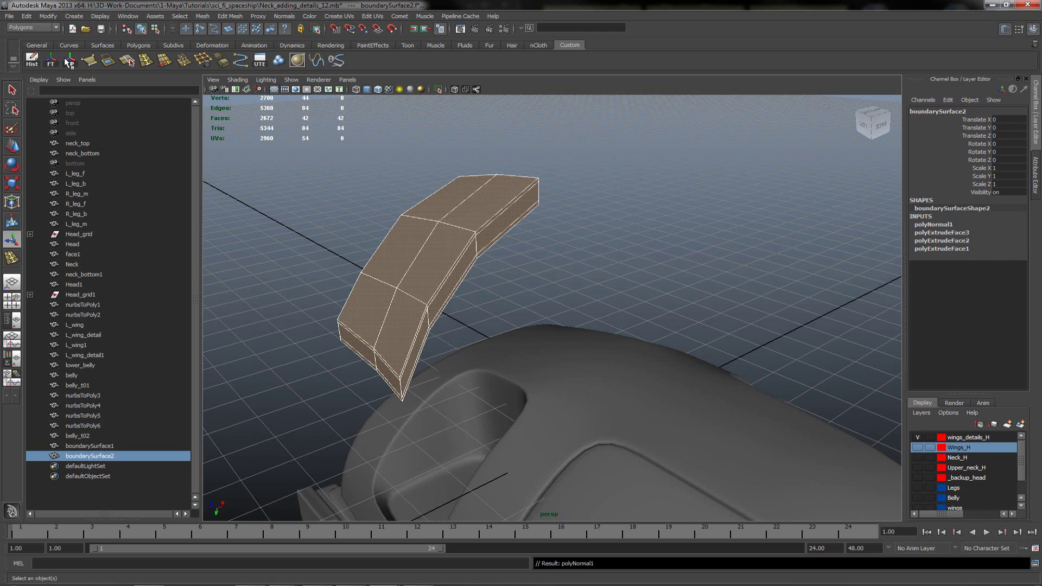
click(69, 59)
click(50, 60)
click(30, 59)
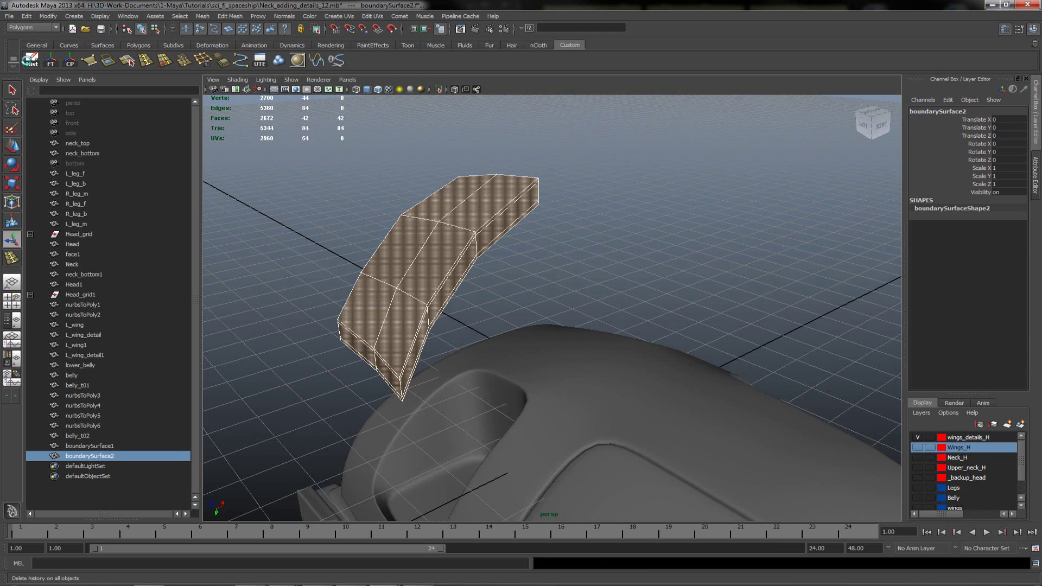
Step: Try to move the smaller panel back to its leg opening with a Translate Y of -150
alt+drag(395, 244, 412, 216)
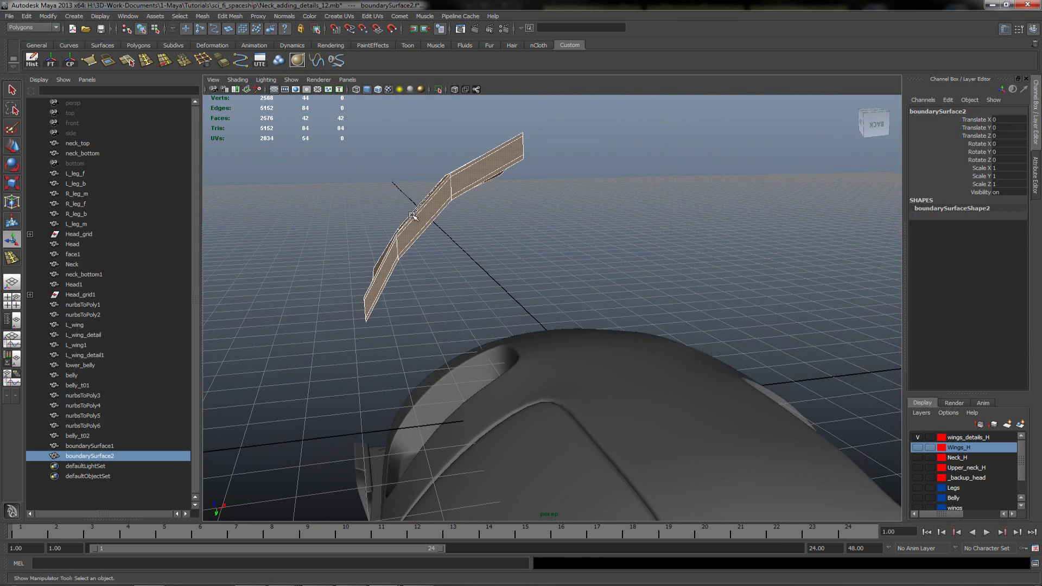
key(w)
alt+drag(457, 261, 399, 241)
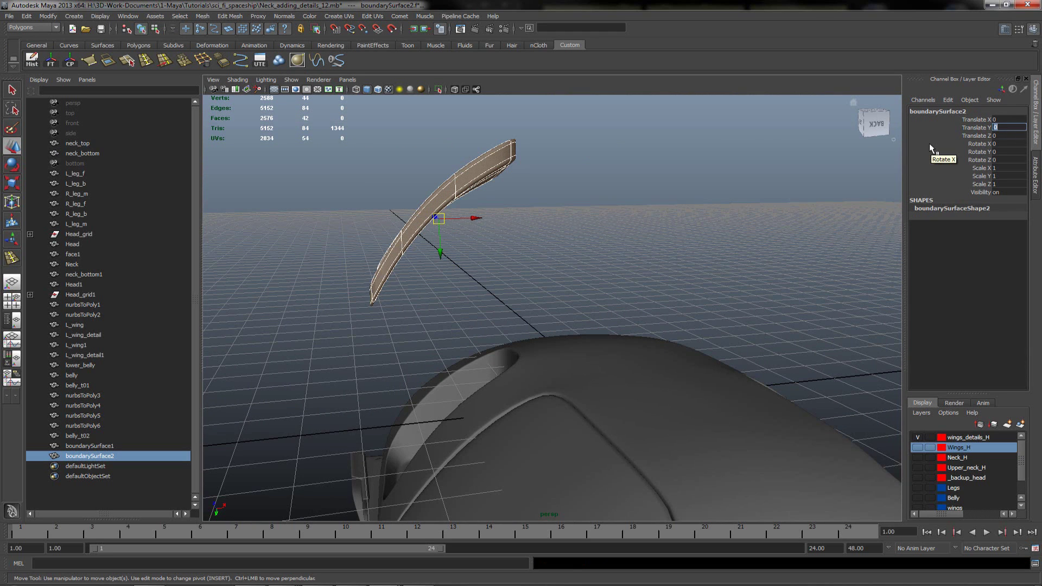
text(-152)
key(BackSpace)
key(Return)
alt+drag(651, 282, 506, 357)
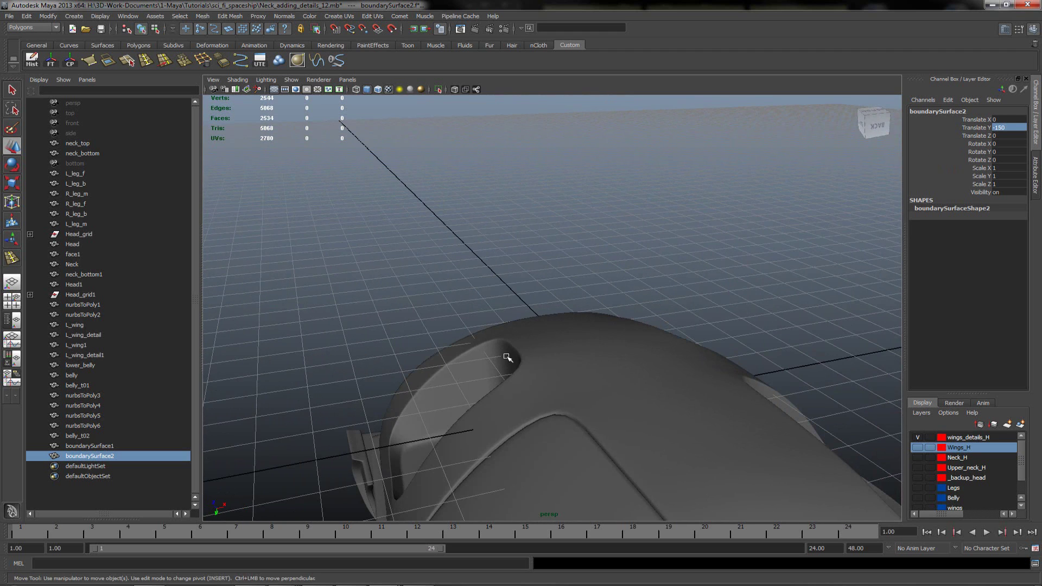
key(1)
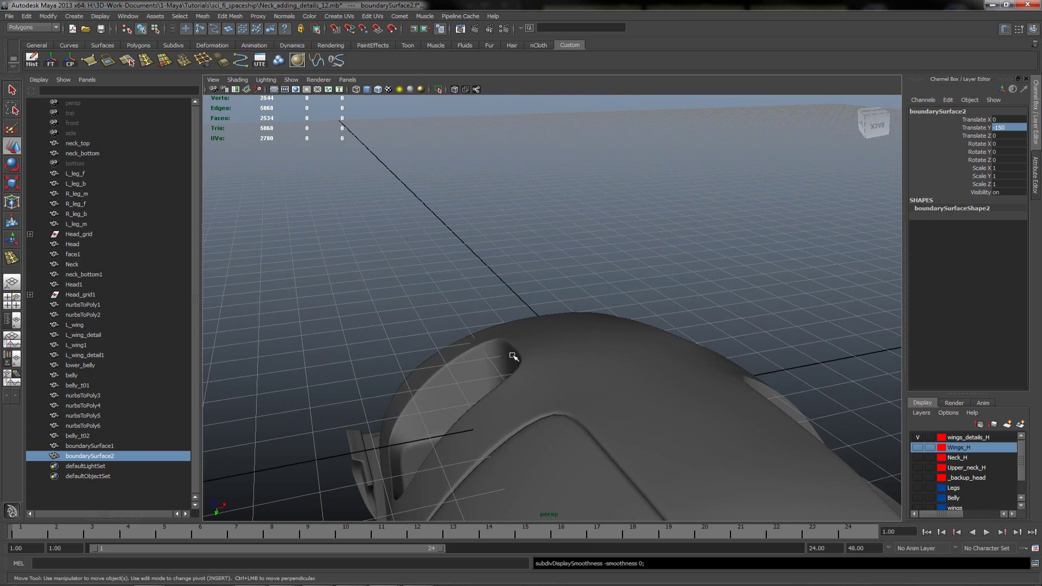
Step: Set the smaller panel's Translate Y to 150 and display it with smooth mesh preview
click(1015, 126)
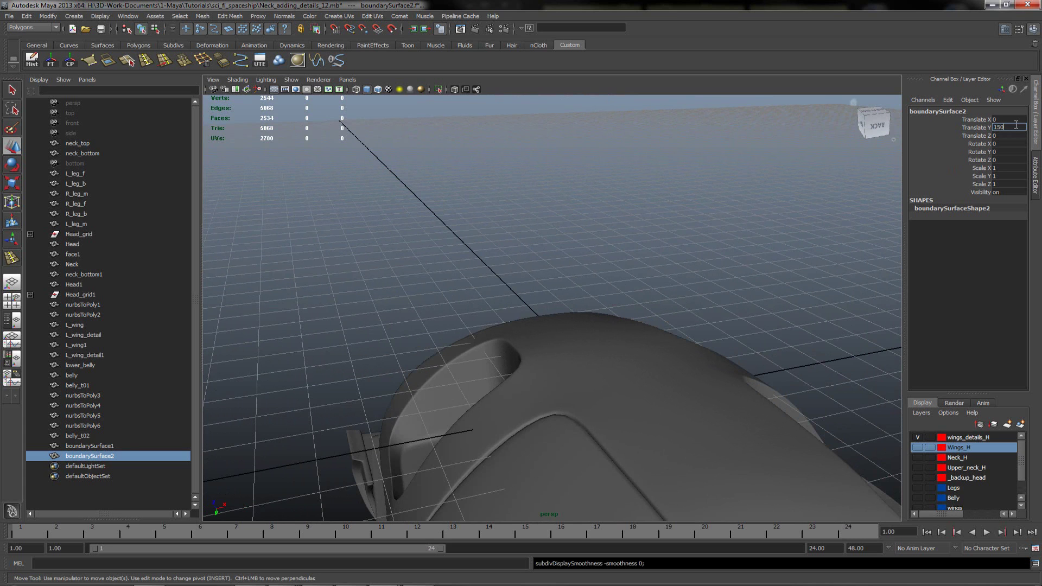
key(Return)
alt+drag(615, 261, 666, 240)
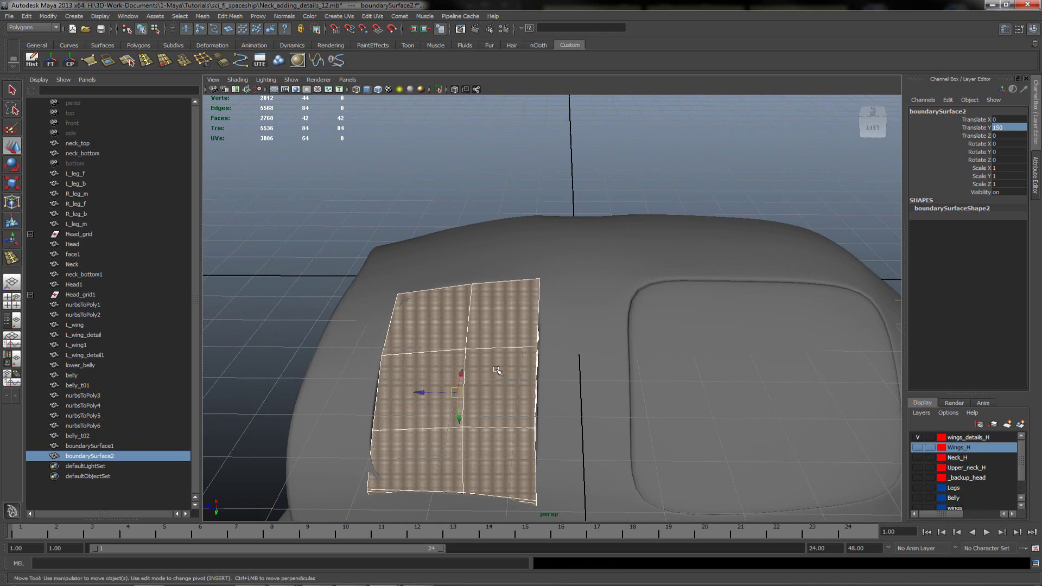
key(3)
click(289, 246)
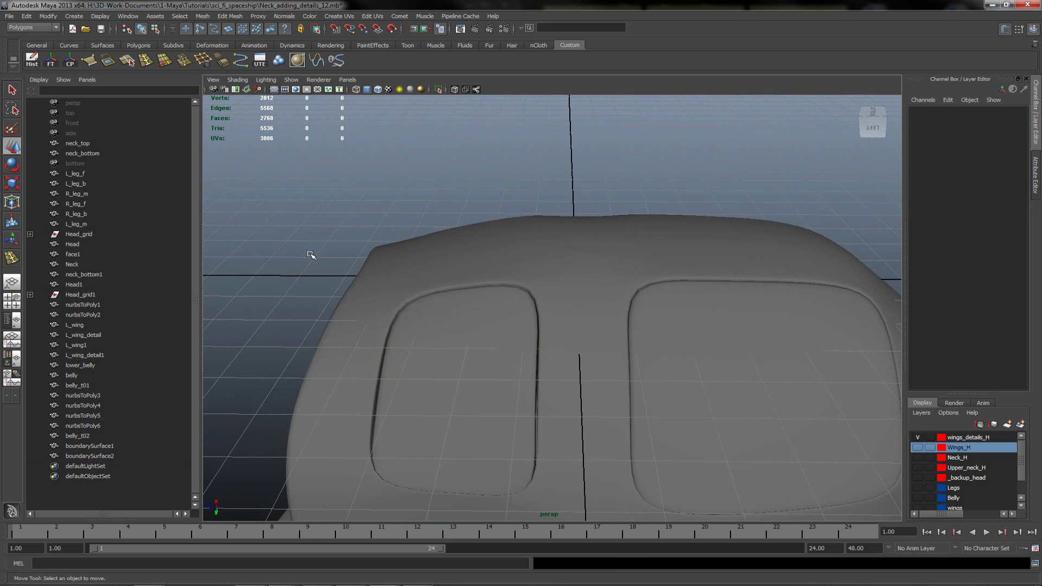
Step: Set the Translate Y of the panel in the larger leg opening to 150
click(690, 340)
click(1020, 128)
text(150)
key(Return)
alt+drag(590, 308, 554, 280)
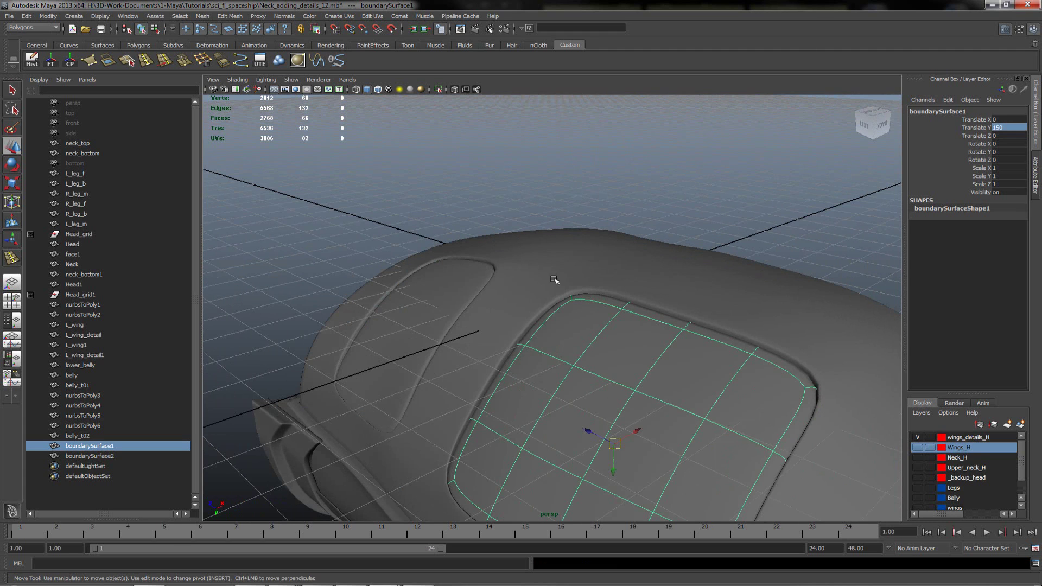
Step: Freeze the transformations of the larger and smaller leg opening panels
click(48, 60)
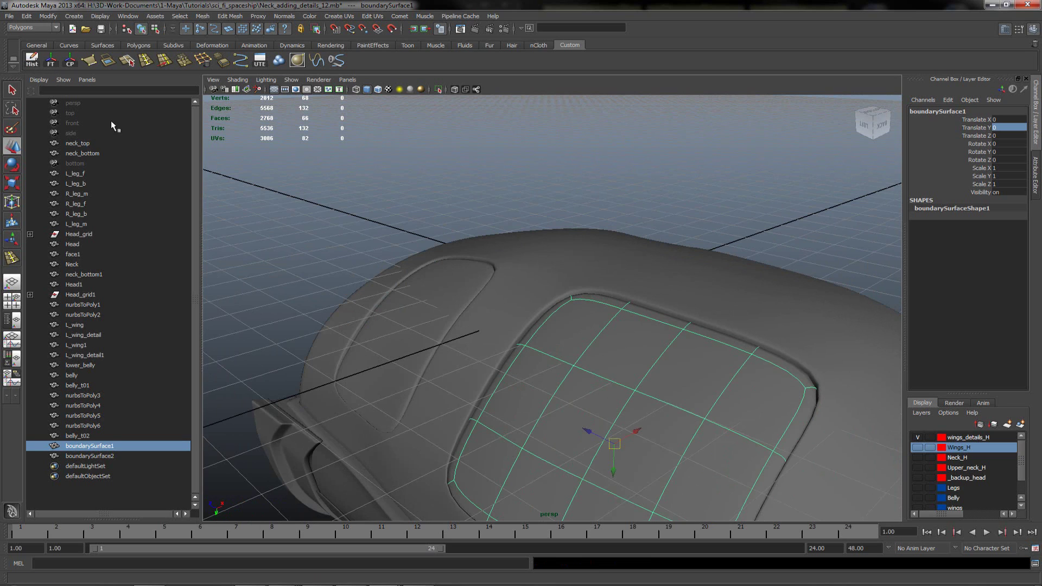
click(396, 299)
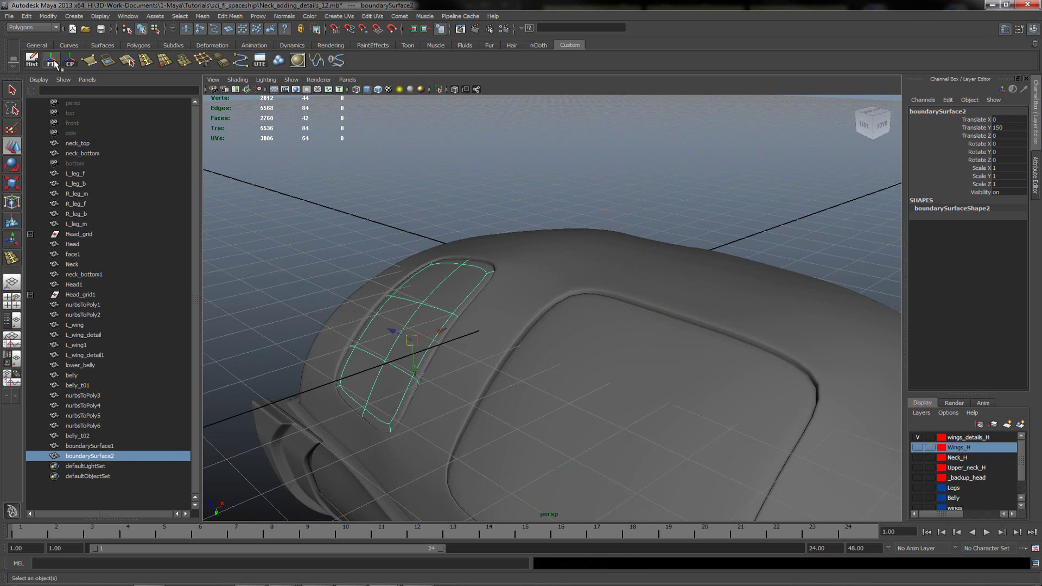
click(31, 60)
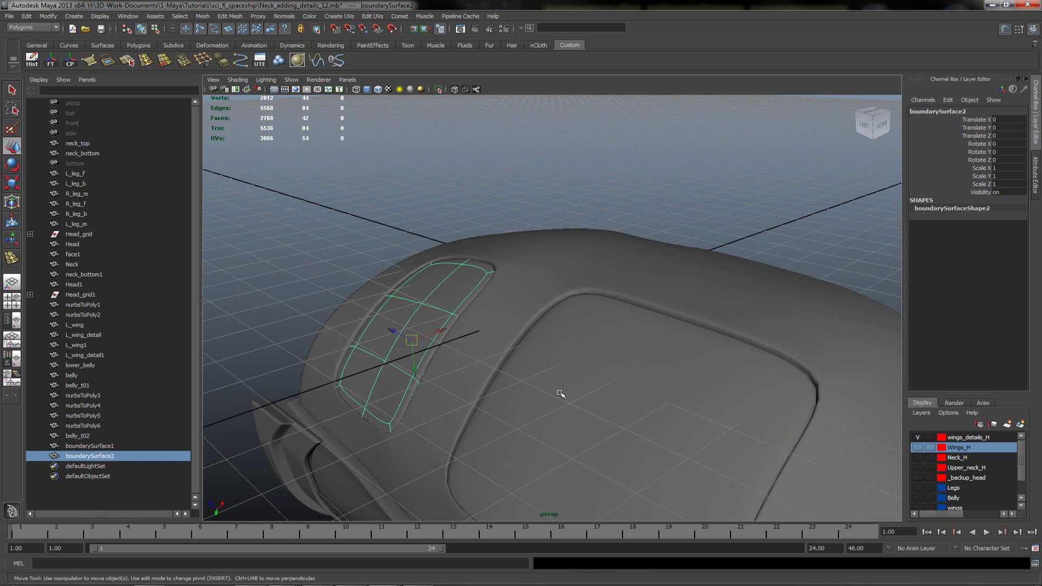
Step: Examine both belly panels, compare the hull with the beetle reference in the top view, and return to the perspective view
alt+drag(560, 392, 475, 352)
key(q)
click(615, 404)
alt+middle_drag(639, 393, 582, 331)
alt+drag(582, 330, 555, 360)
key(space)
scroll(557, 363, down, 8)
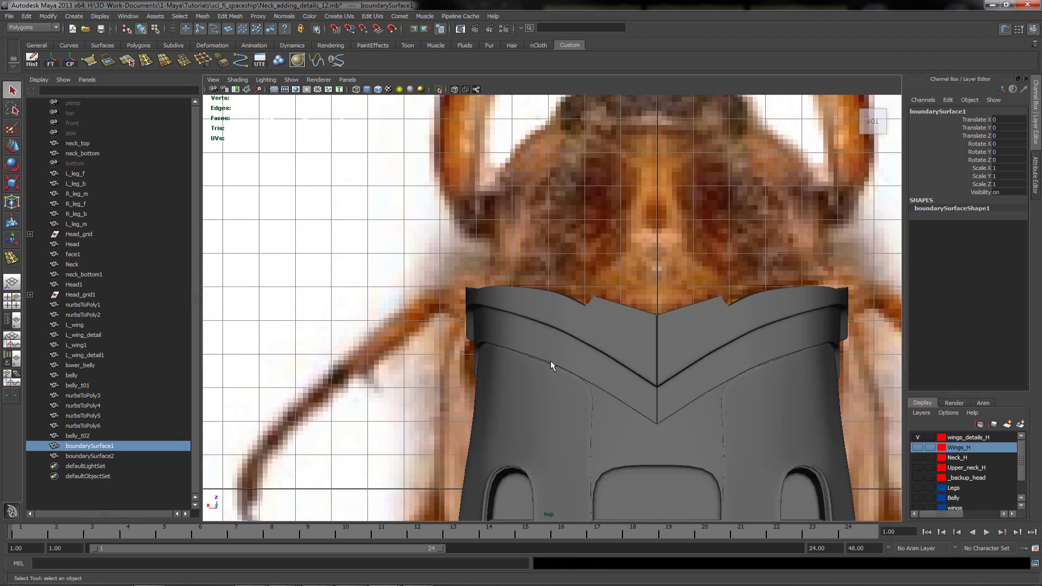
scroll(548, 366, down, 3)
key(space)
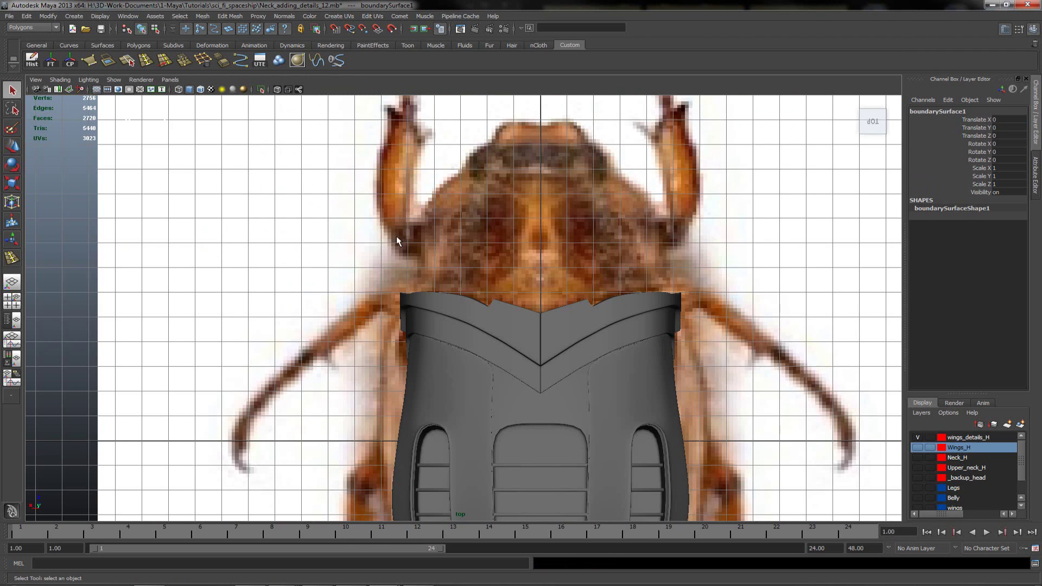
click(362, 294)
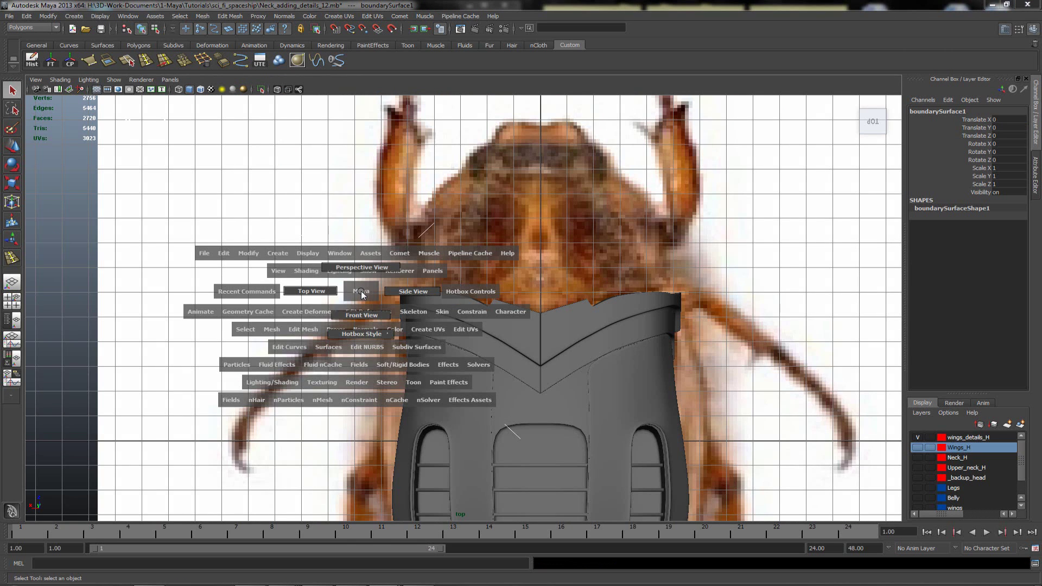
drag(360, 293, 362, 268)
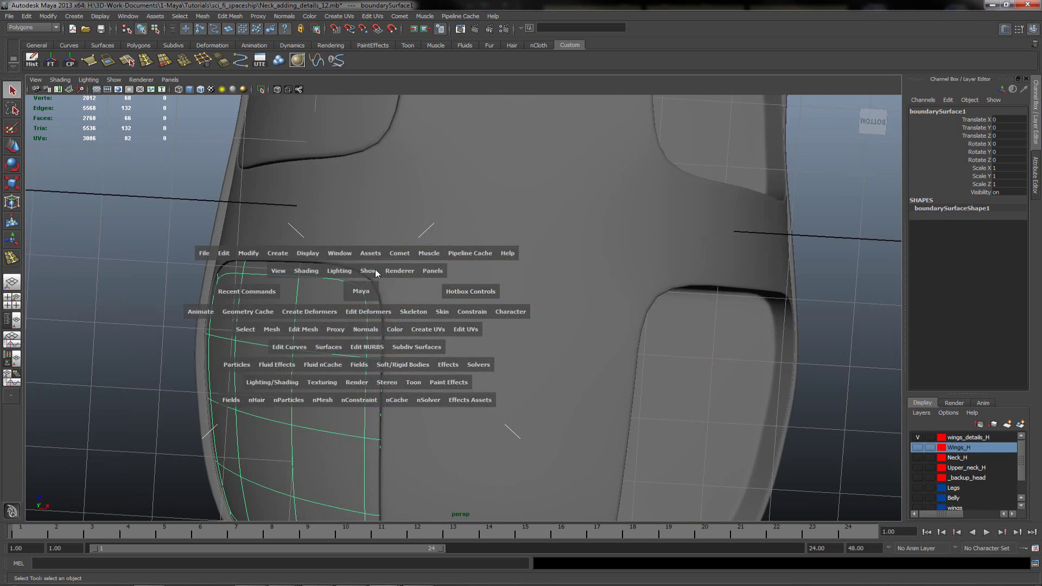
Step: Move the pivot of the panel in the larger leg opening sideways onto the hull's centre line
scroll(451, 293, down, 5)
alt+drag(440, 309, 463, 344)
alt+middle_drag(463, 348, 425, 351)
key(w)
key(Insert)
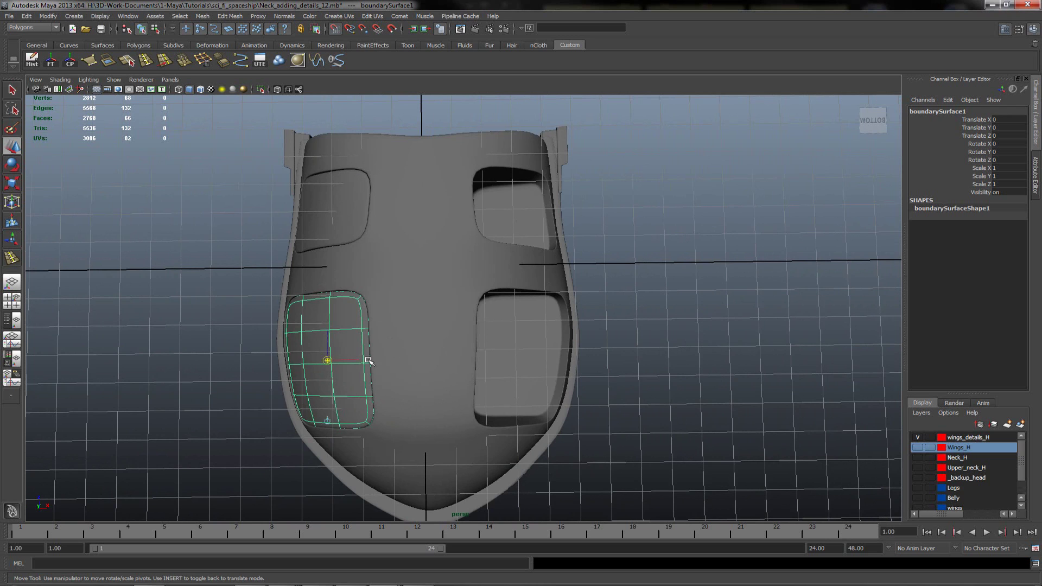
middle_drag(423, 361, 426, 360)
key(Insert)
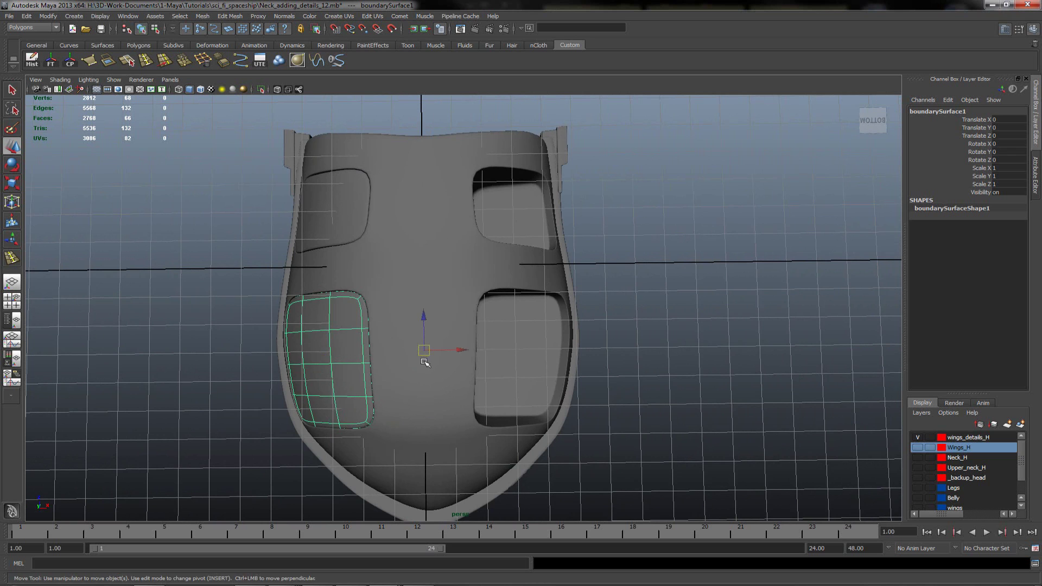
Step: Move the pivot of the panel in the smaller leg opening onto the hull's centre line
click(332, 202)
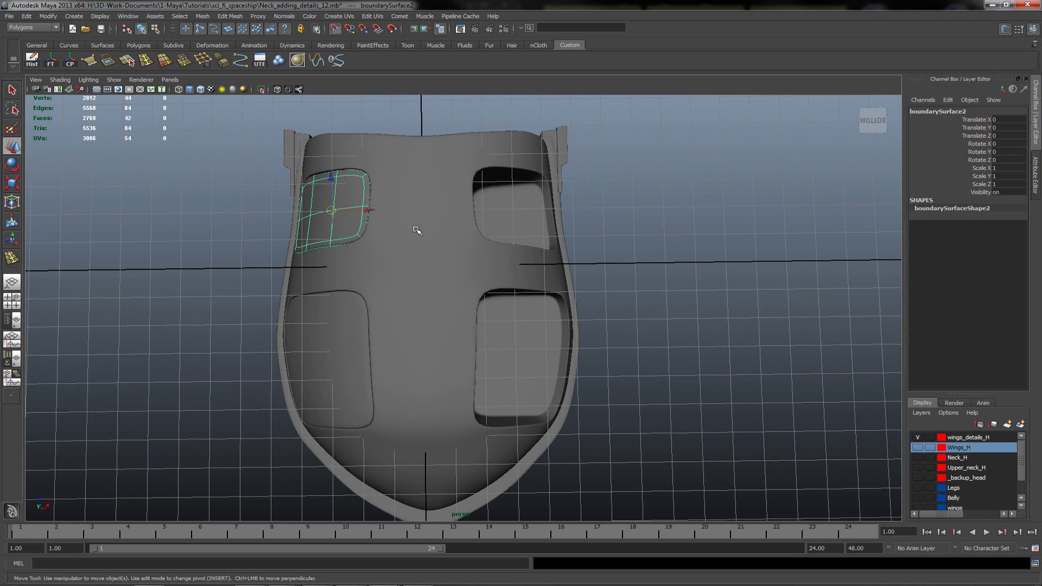
middle_click(424, 207)
key(Insert)
Step: Duplicate the smaller belly panel and mirror the copy into the opposite opening with a Scale X of -1
alt+middle_drag(430, 282, 451, 291)
alt+right_drag(450, 307, 474, 312)
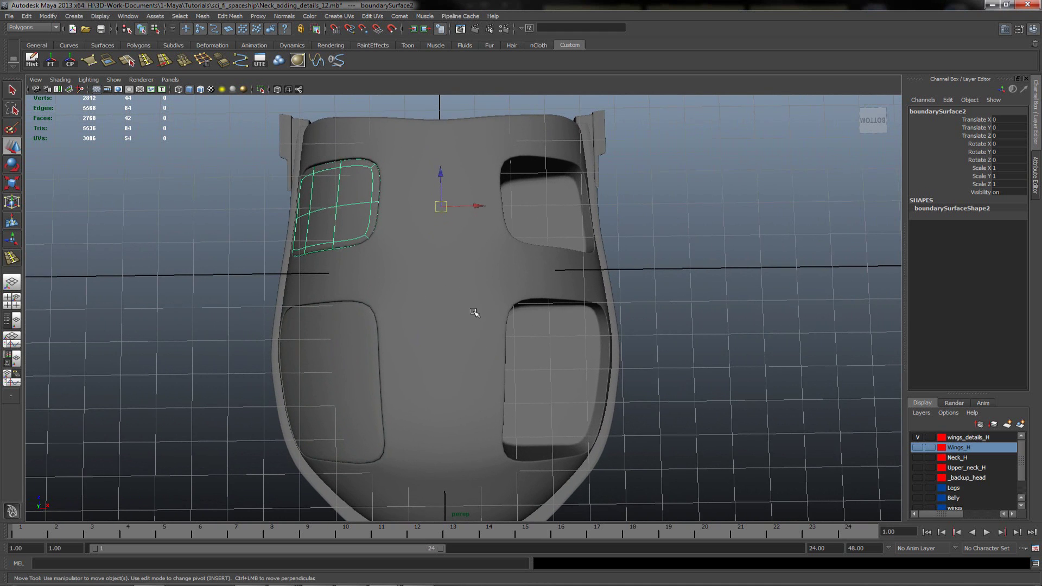
key(ctrl+d)
click(1012, 169)
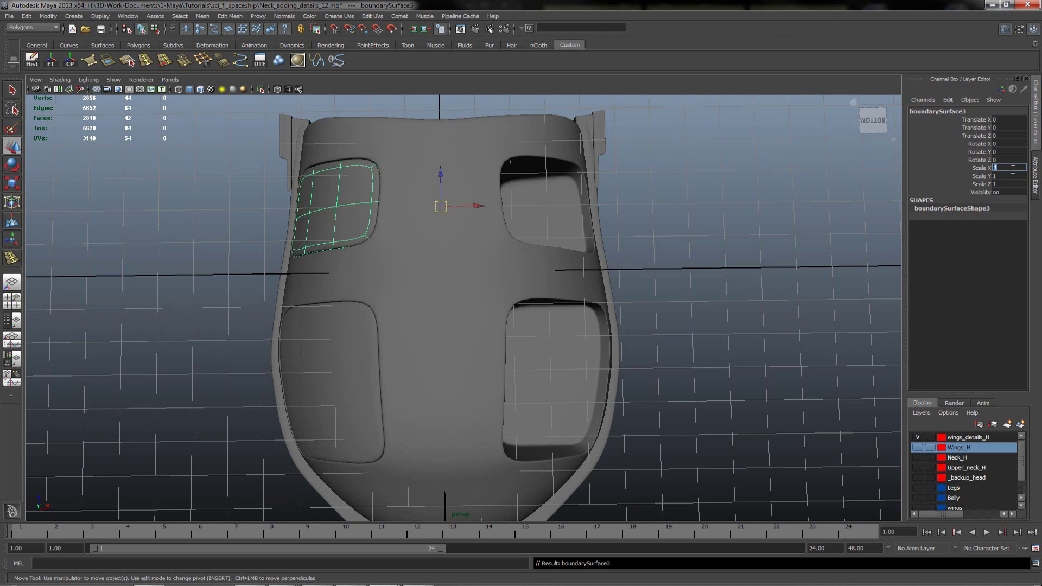
text(-1)
key(Return)
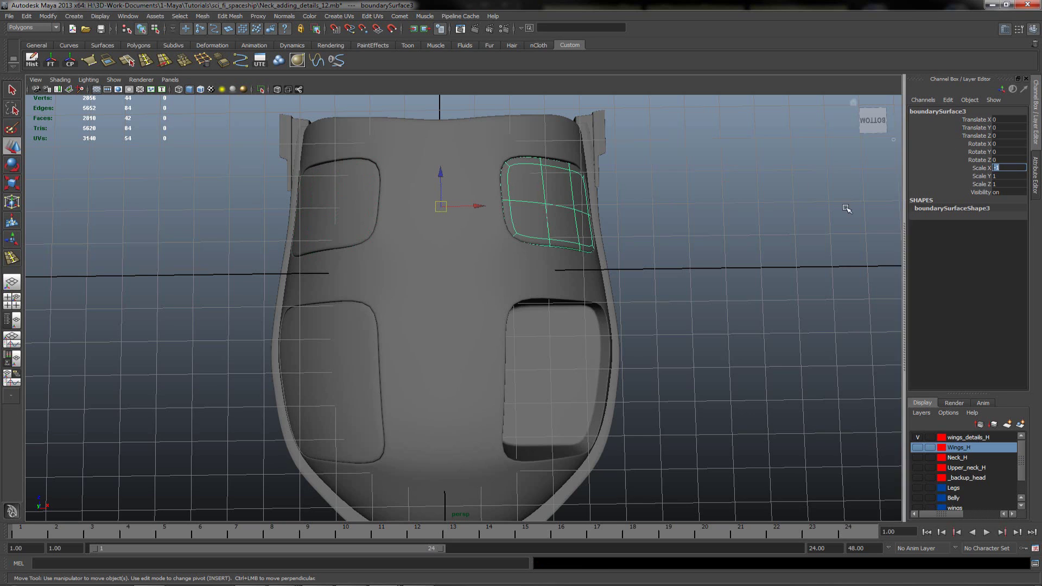
Step: Duplicate the larger belly panel and set the copy's Scale X to -1 to fill the opposite opening
click(361, 371)
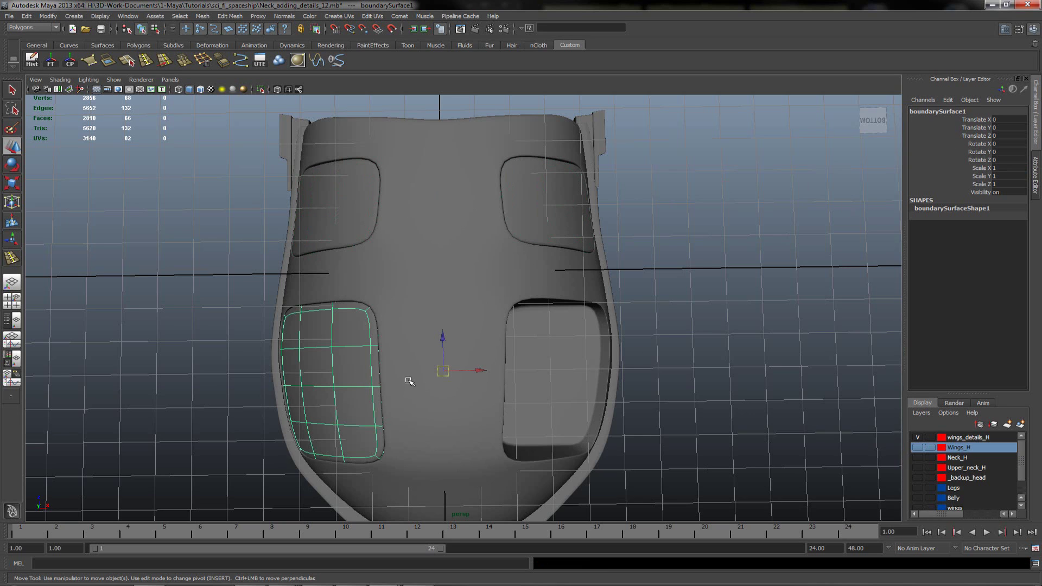
key(ctrl+d)
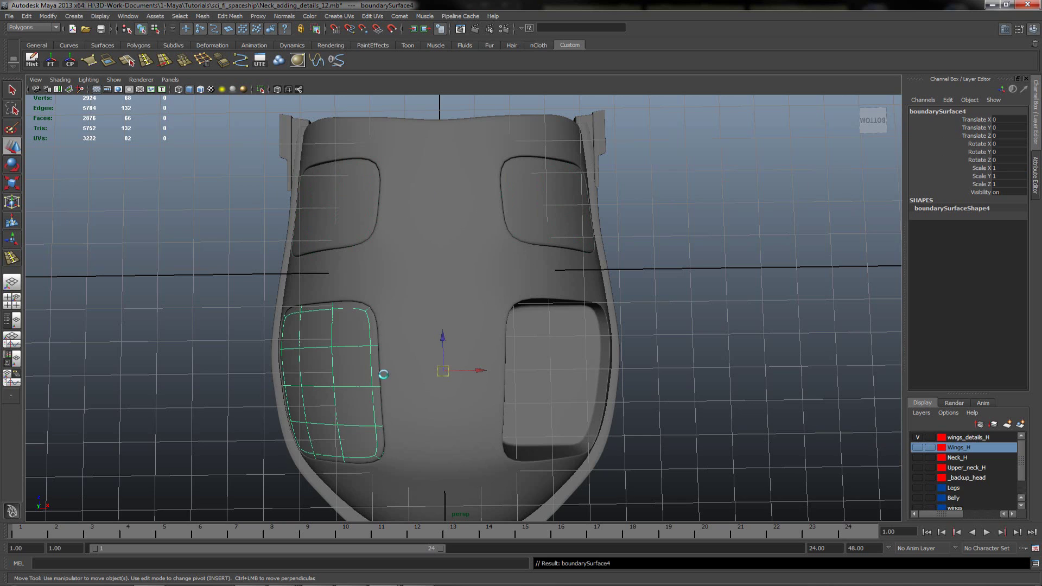
click(1008, 168)
text(-1)
key(Return)
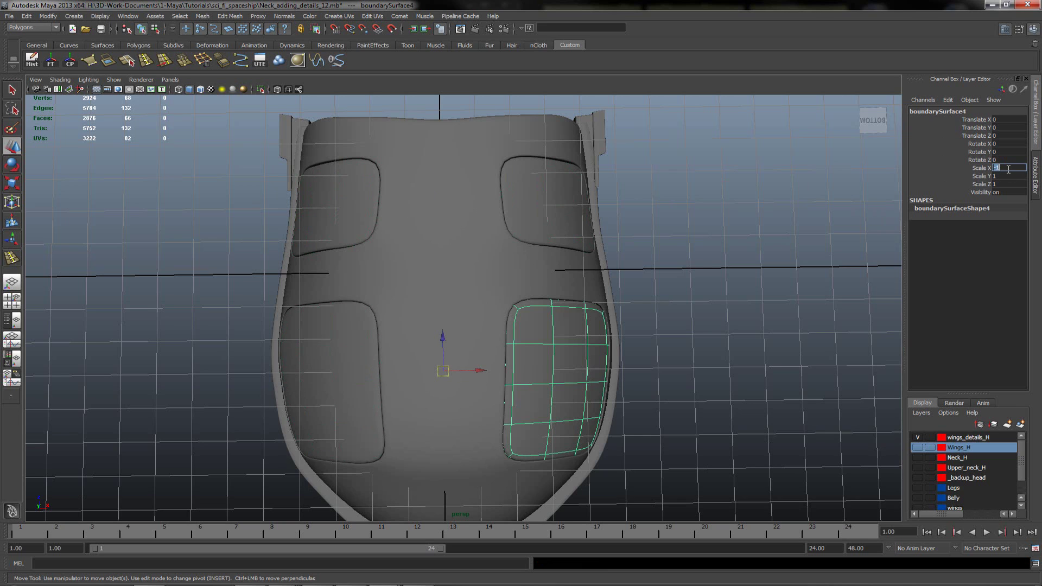
Step: Freeze the transformations of the mirrored larger and smaller belly panels
click(53, 64)
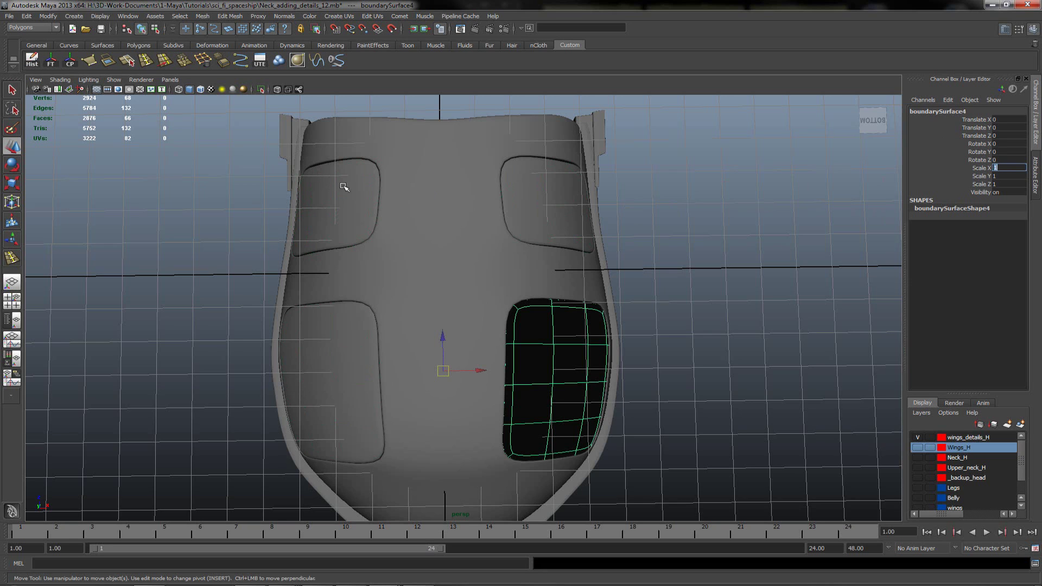
click(564, 209)
click(52, 64)
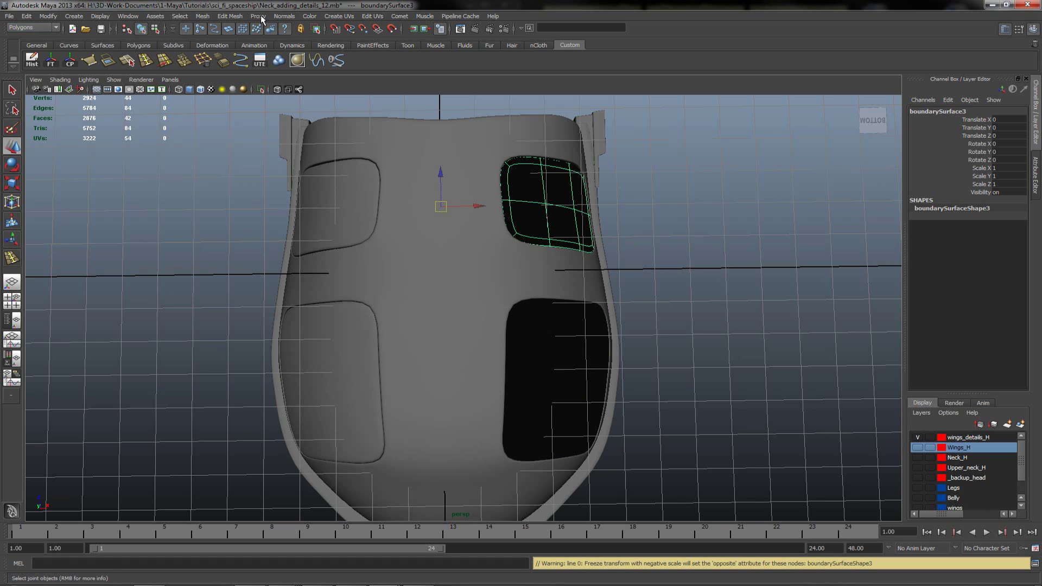
Step: Reverse the normals of the two mirrored belly panels and delete their construction history
click(284, 16)
click(313, 106)
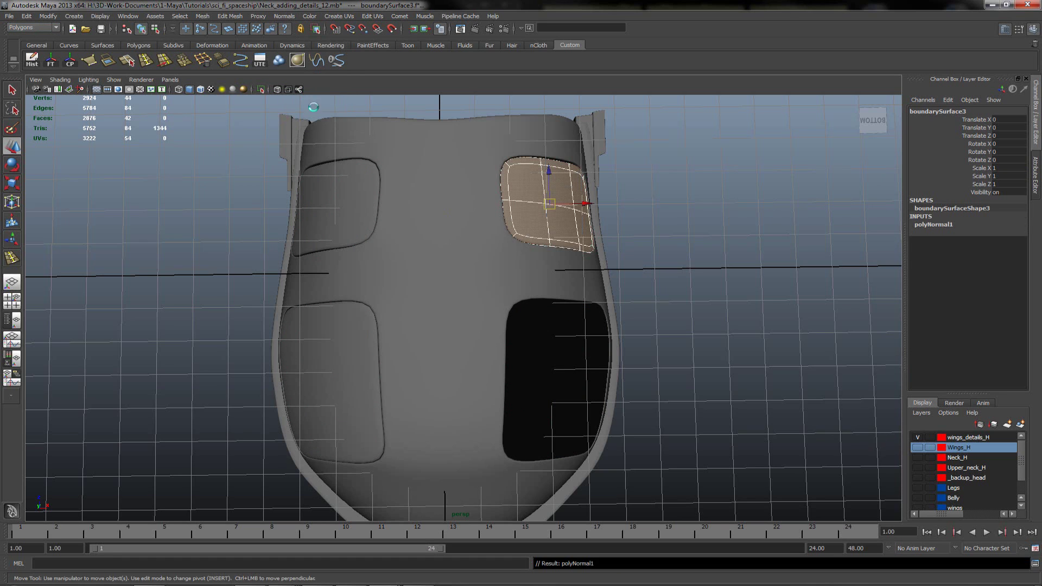
click(530, 328)
key(g)
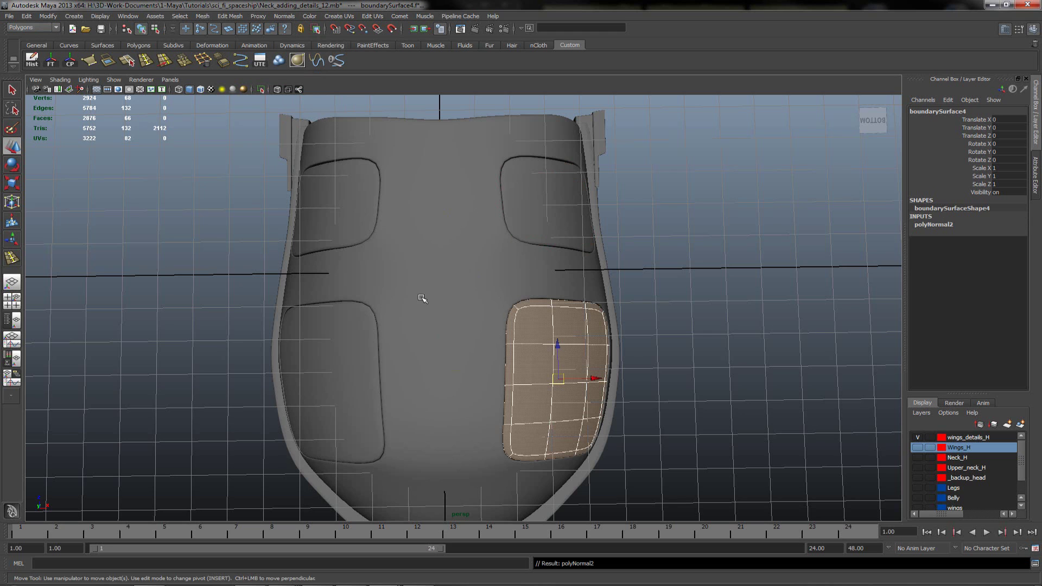
click(32, 60)
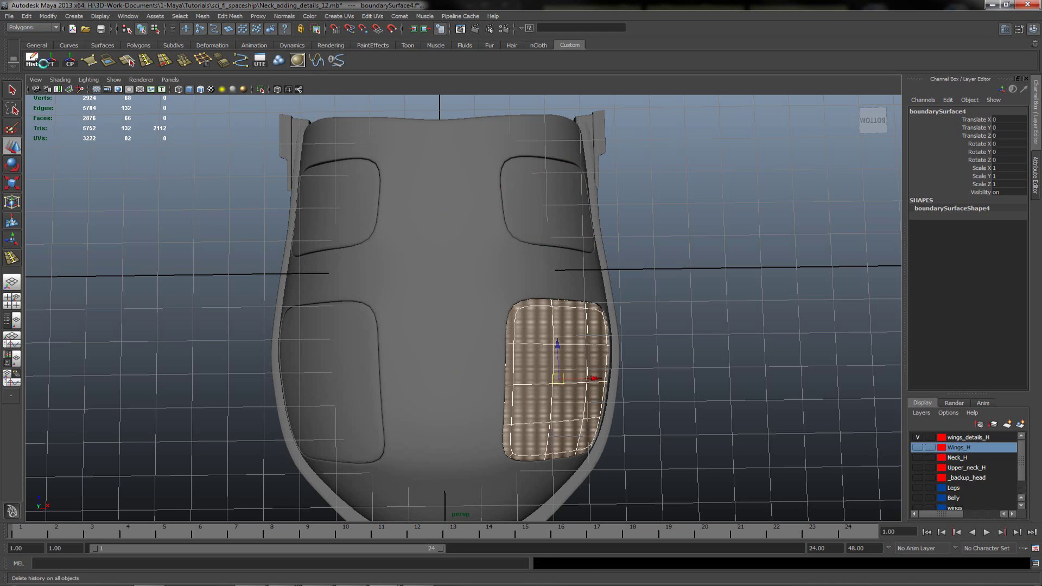
click(516, 179)
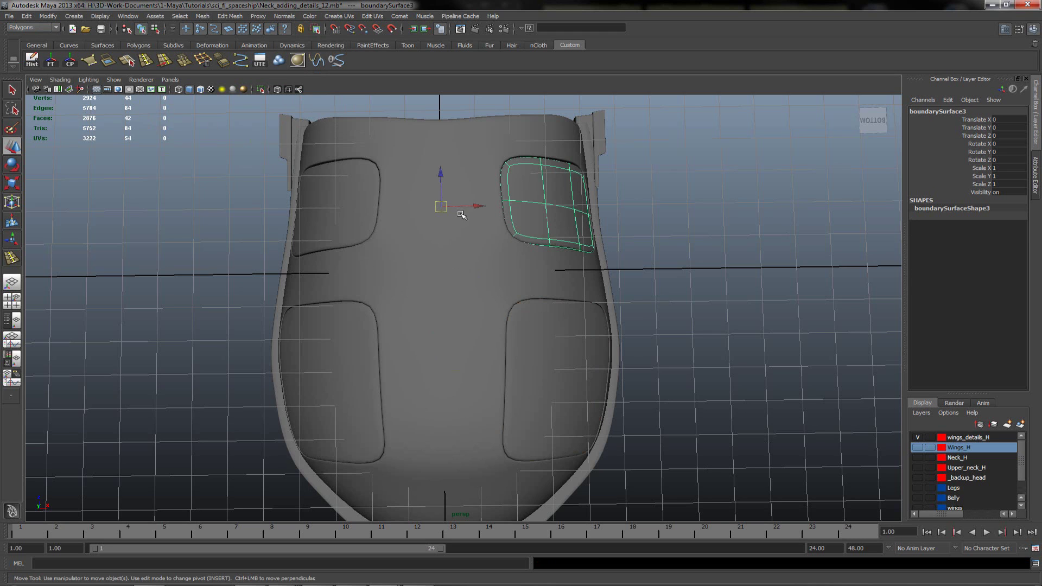
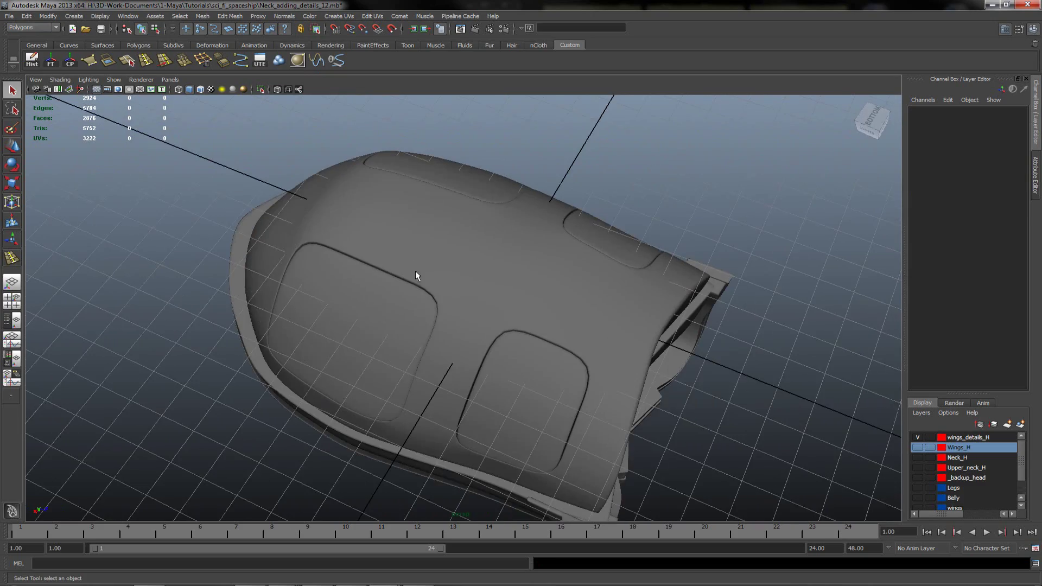
Step: Examine the four belly panels from several sides of the hull, showing the Legs layer to compare the legs' placement with the panels
alt+drag(506, 321, 449, 346)
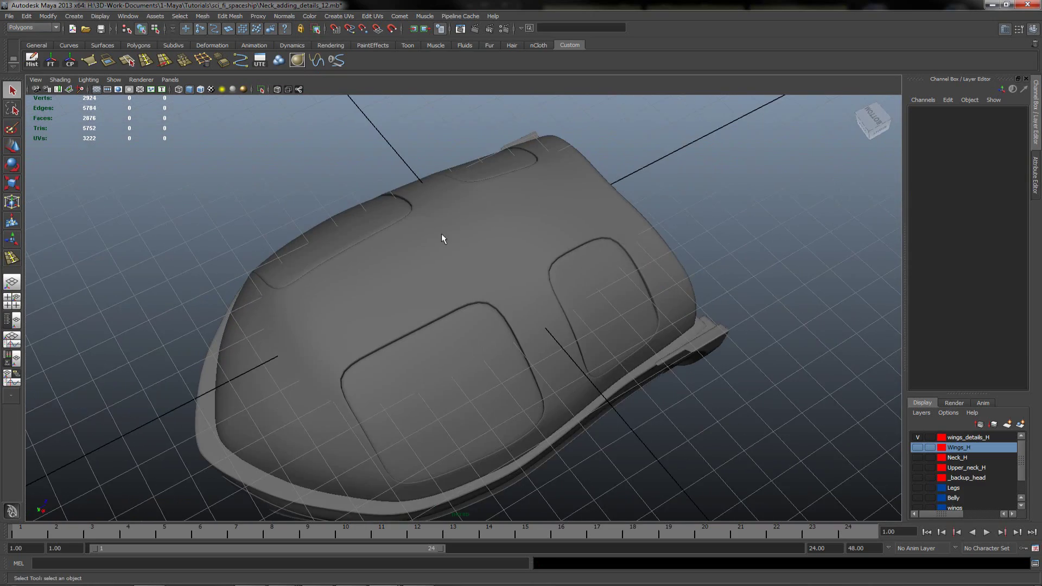
alt+drag(317, 311, 523, 352)
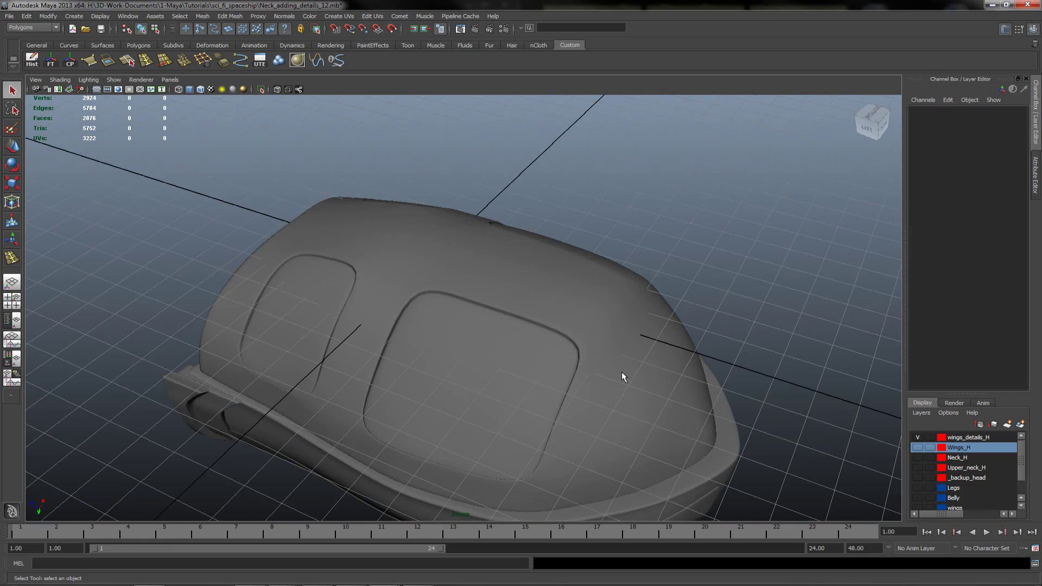
alt+drag(463, 325, 340, 337)
alt+drag(482, 344, 699, 442)
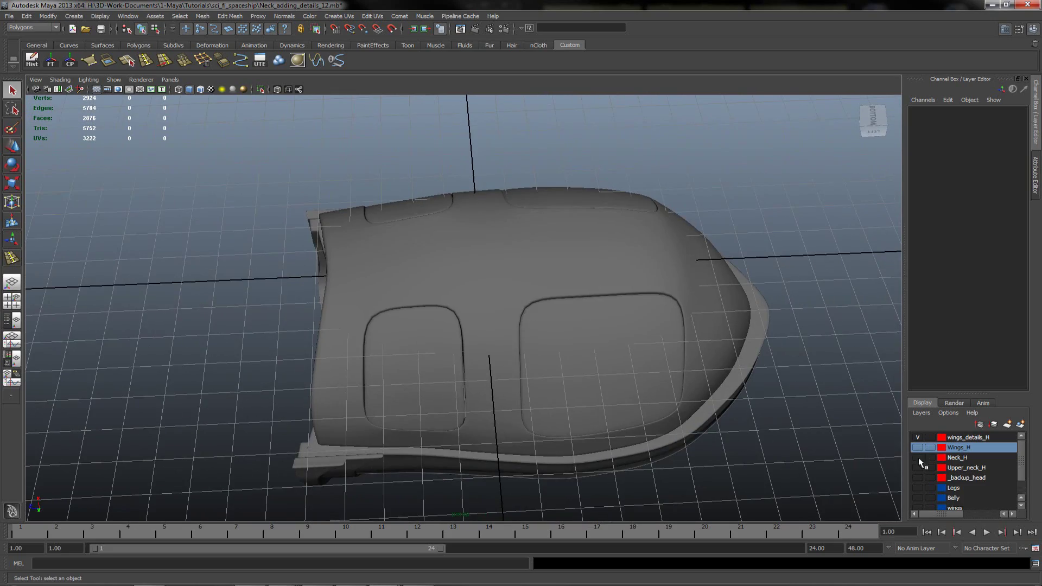
click(916, 488)
alt+drag(596, 353, 601, 418)
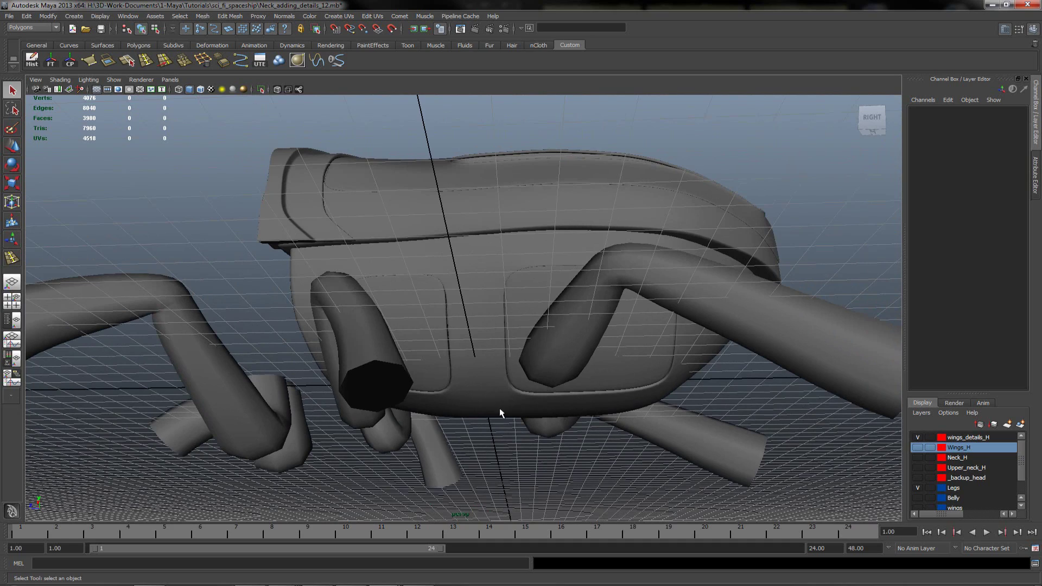
alt+drag(500, 412, 551, 375)
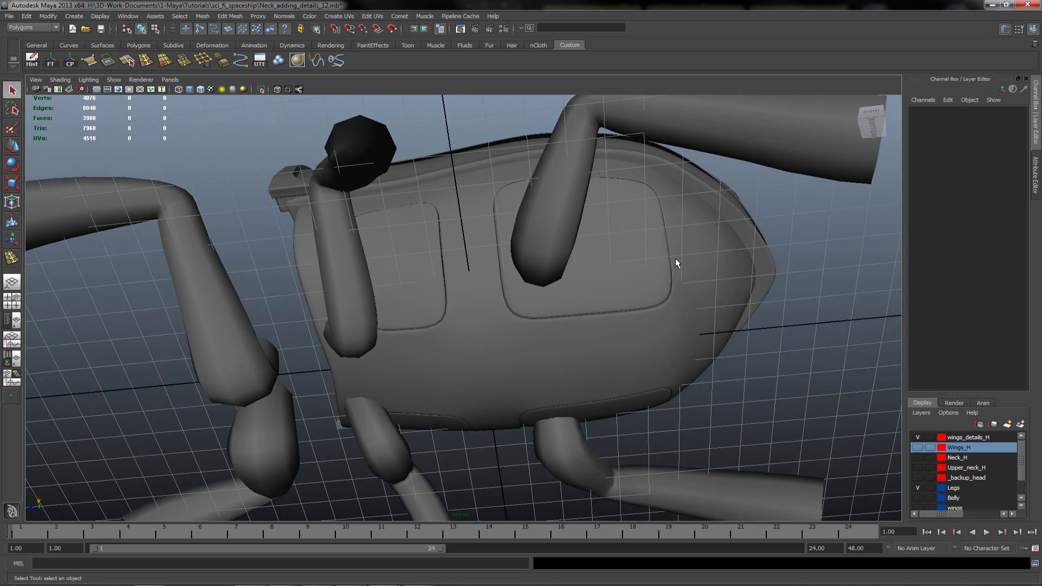
alt+drag(612, 220, 439, 300)
alt+drag(485, 416, 495, 386)
alt+drag(416, 285, 499, 338)
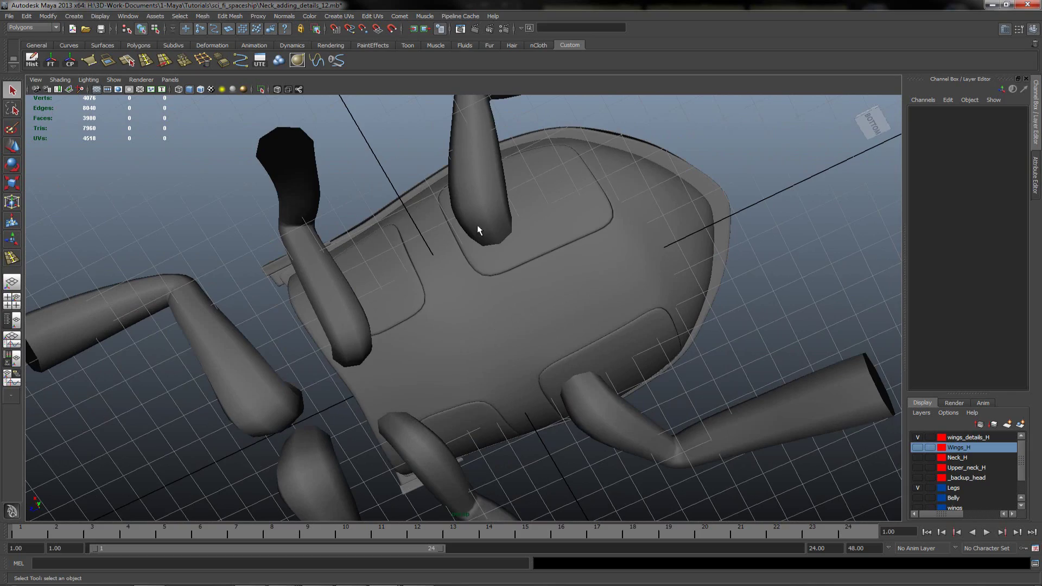
alt+drag(559, 383, 617, 338)
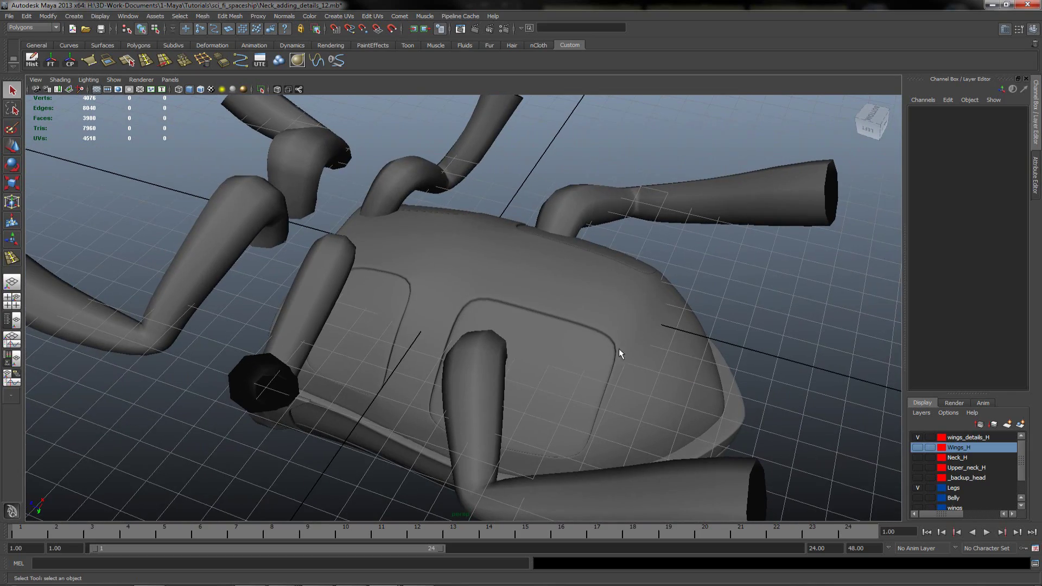
alt+drag(558, 314, 504, 456)
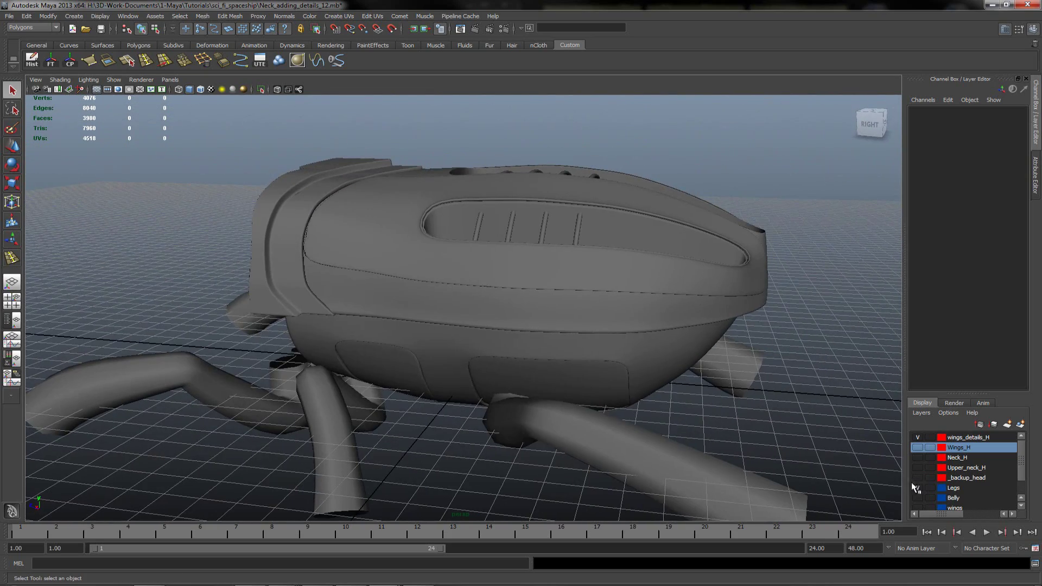